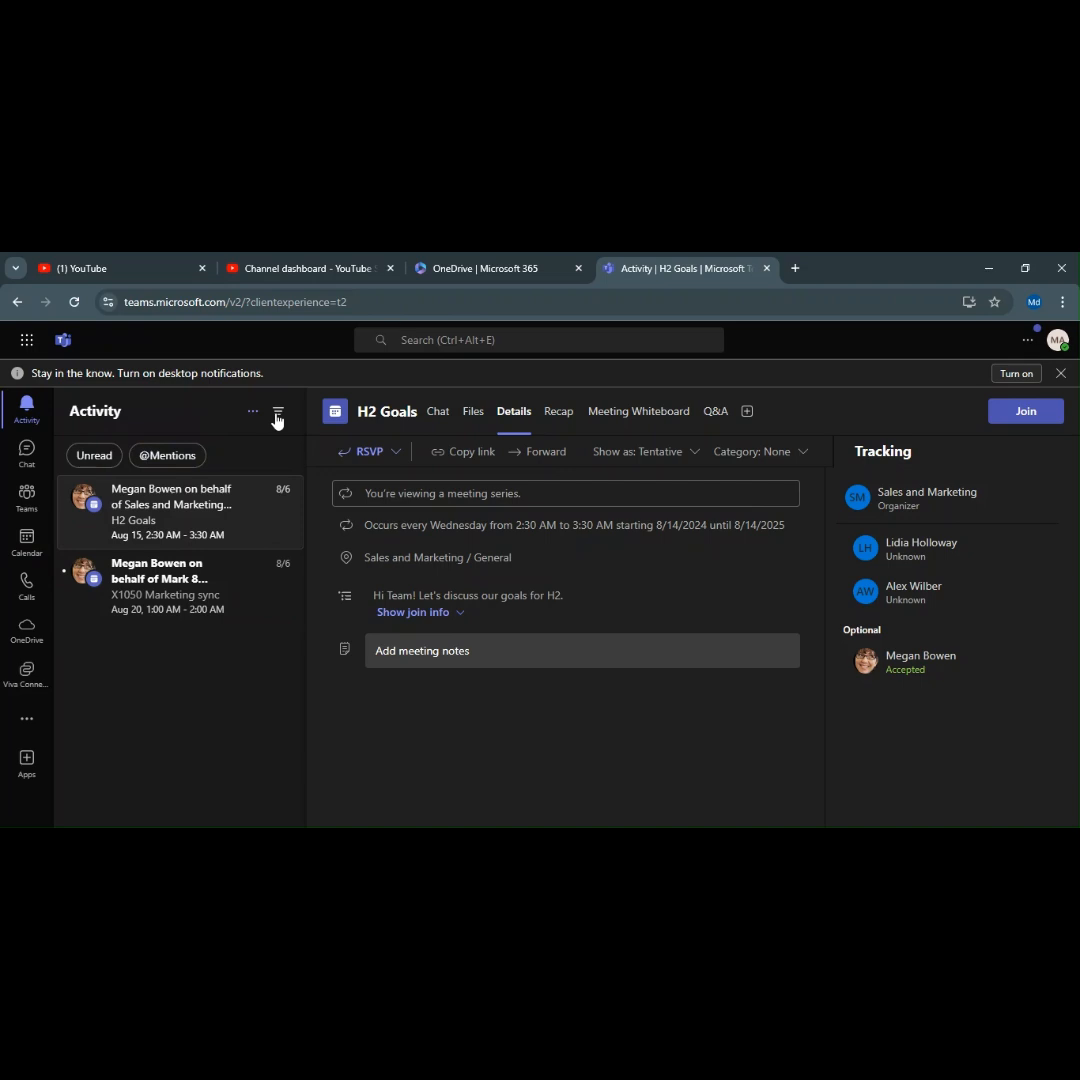
left_click(277, 421)
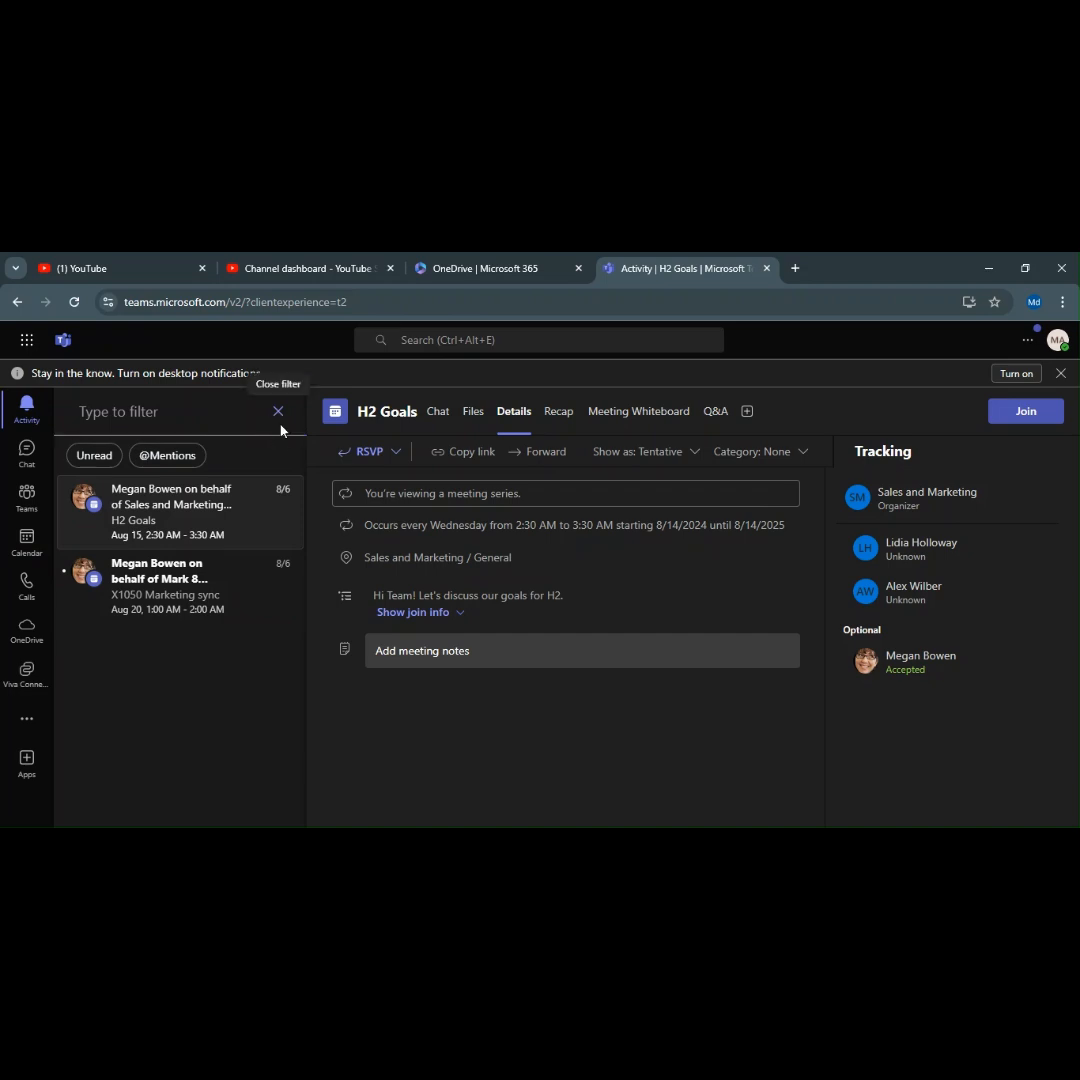
left_click(280, 428)
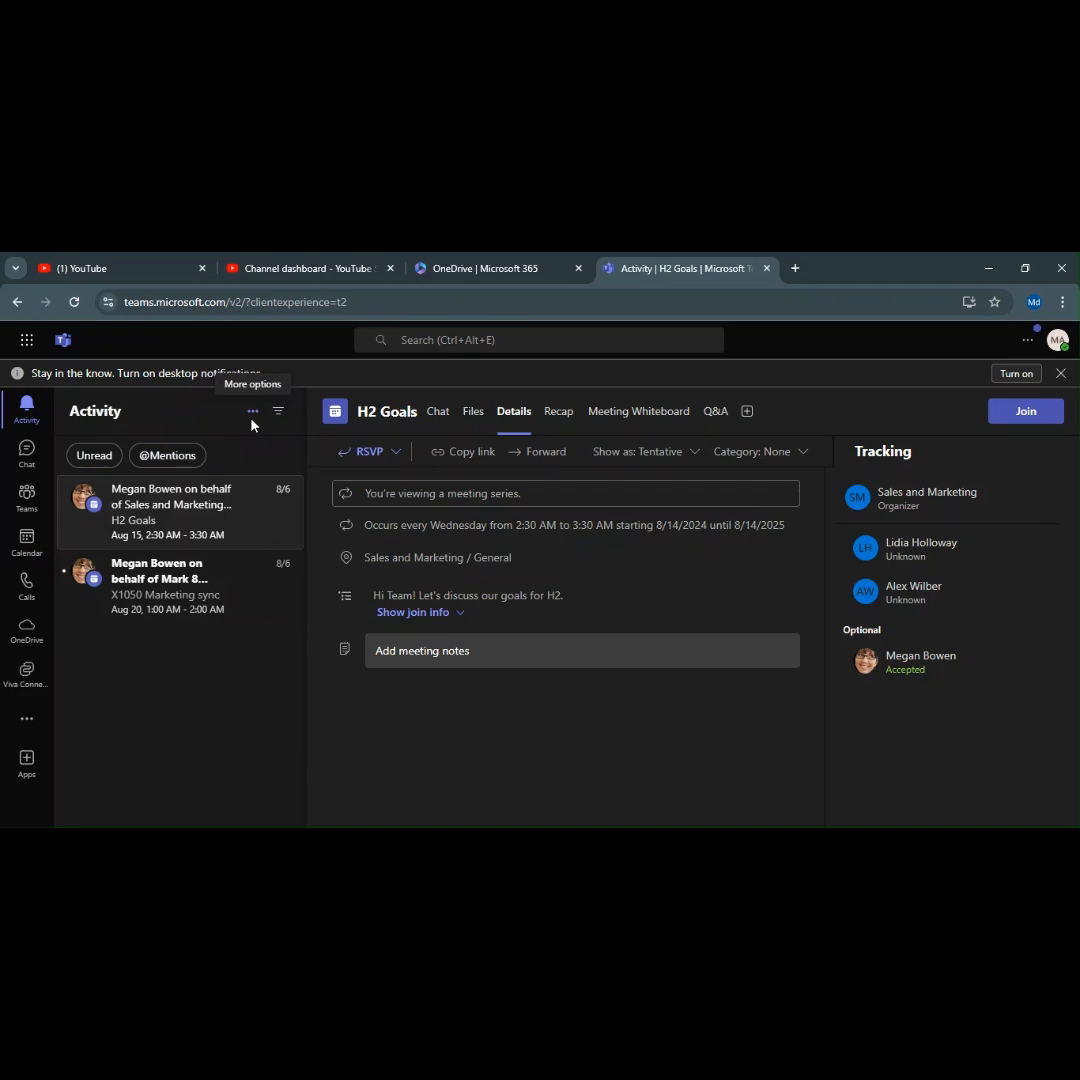
left_click(251, 425)
left_click(178, 412)
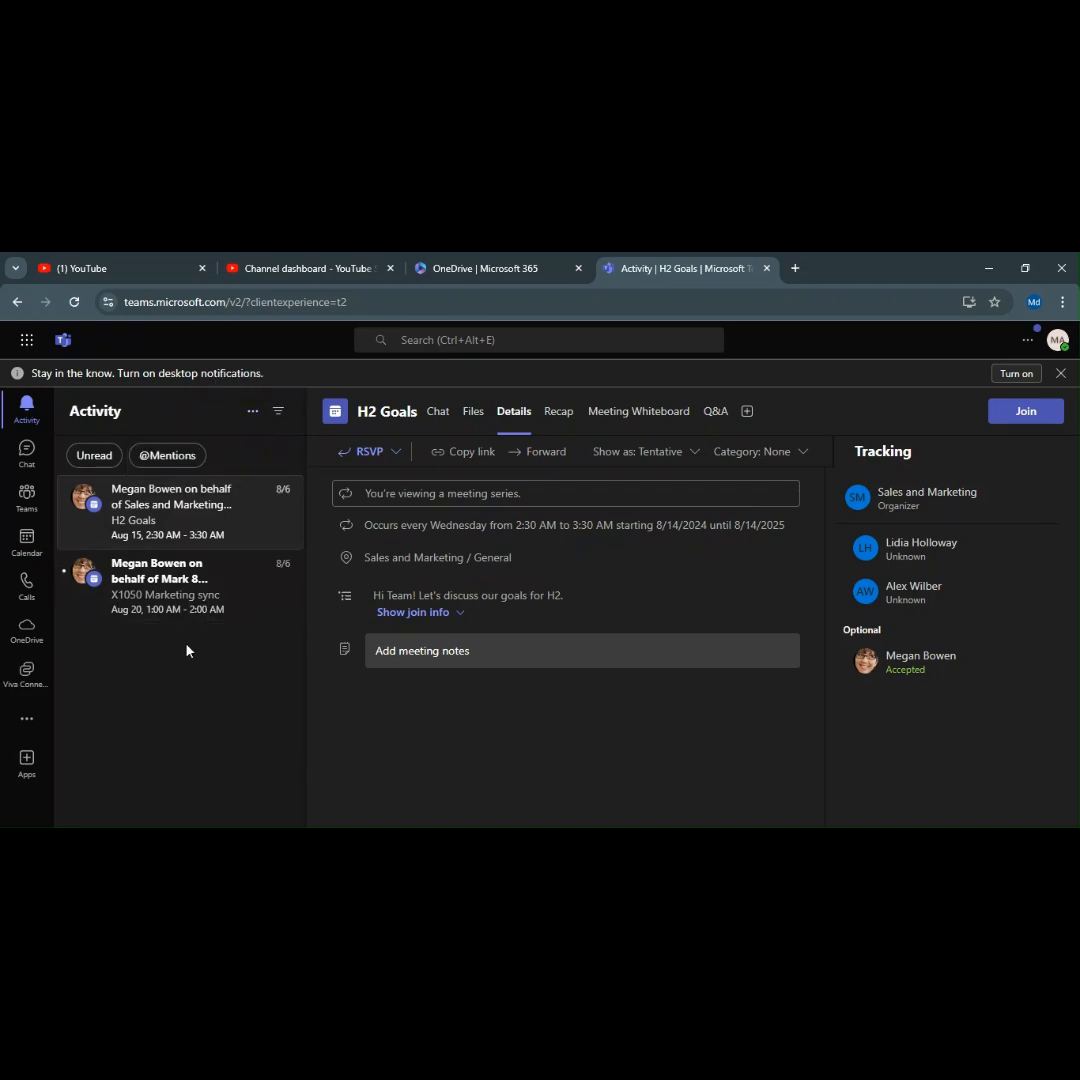
Go to the chats, search for the colleague by first name and start a one-to-one chat with them.
left_click(28, 451)
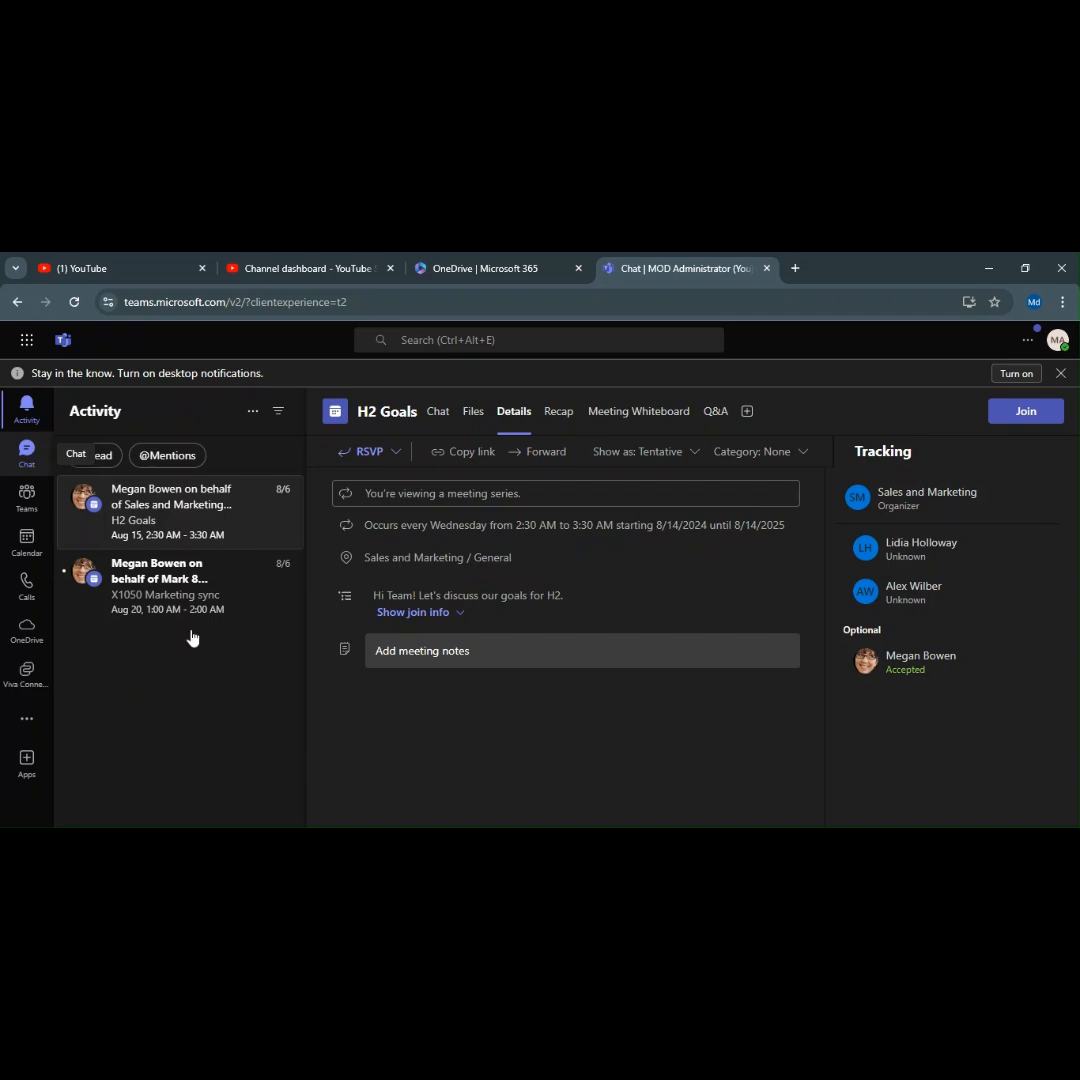
left_click(27, 451)
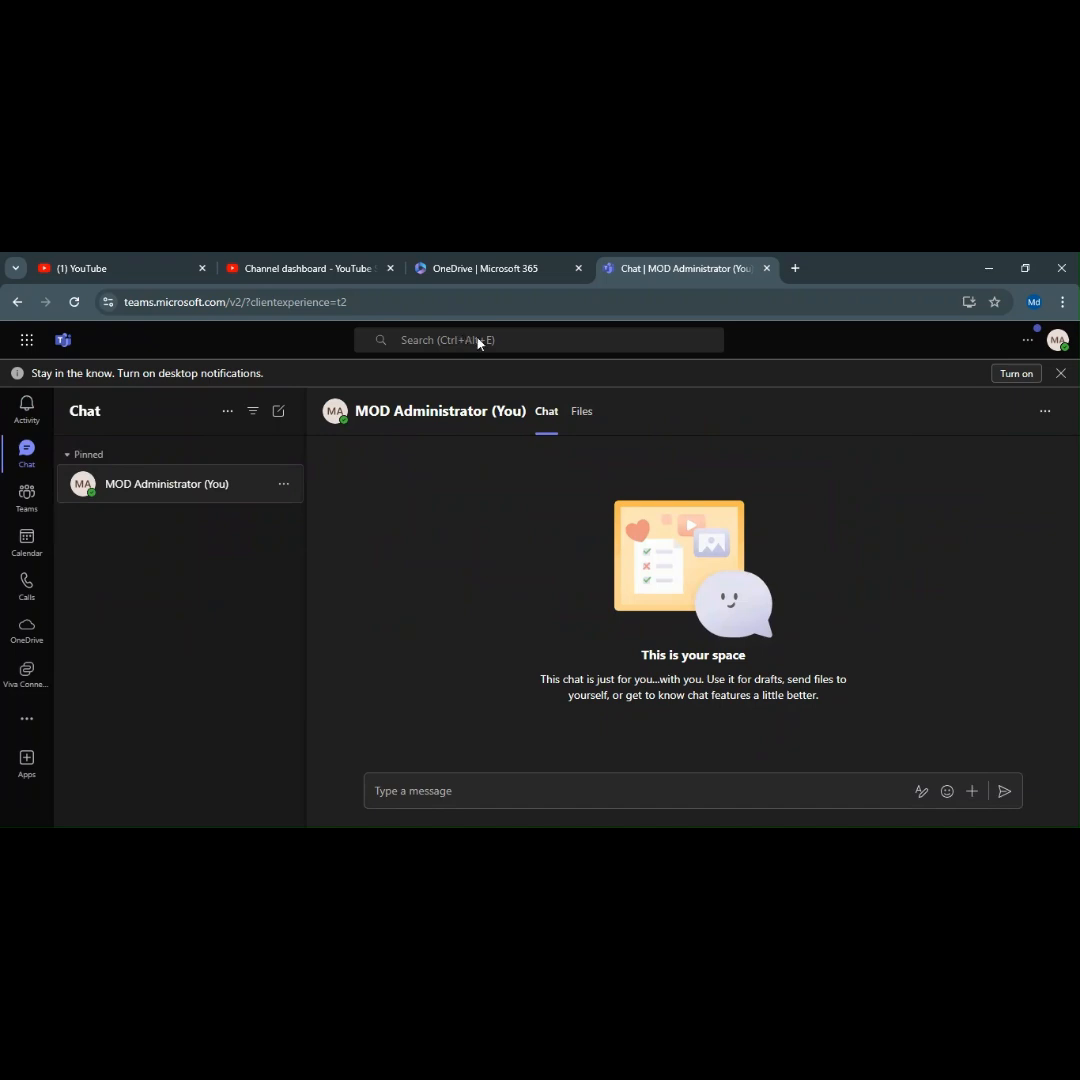
left_click(436, 336)
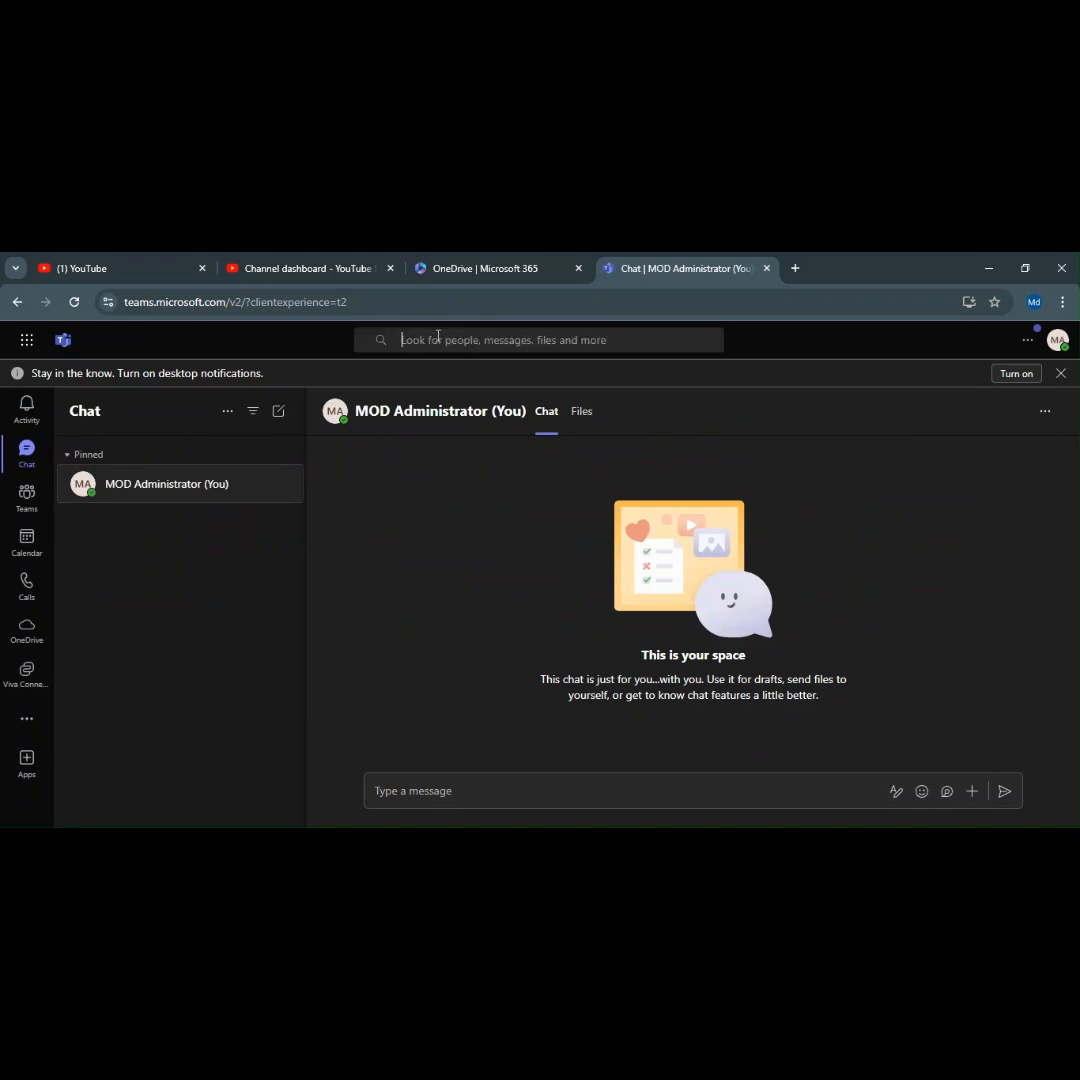
type("ale")
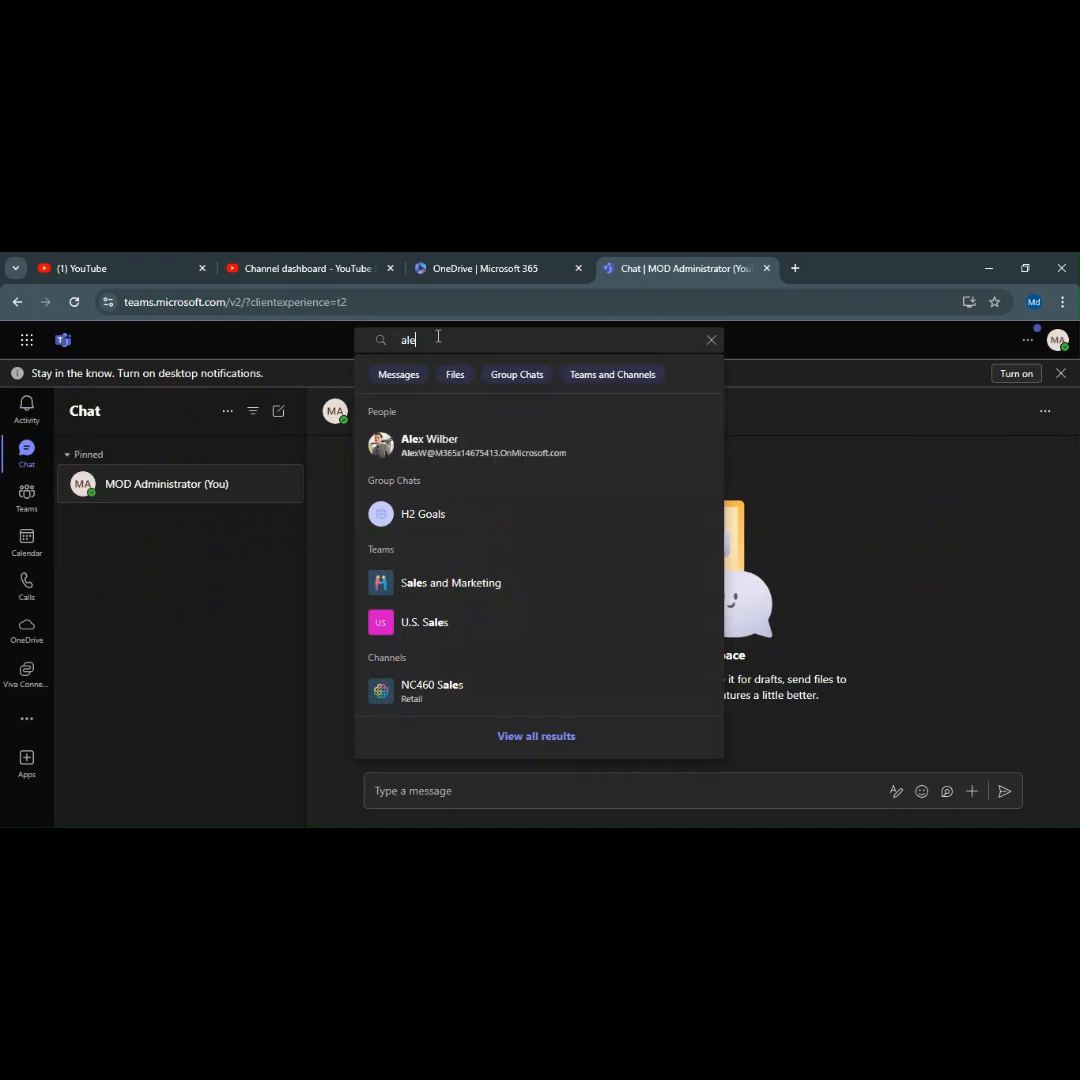
key("Escape")
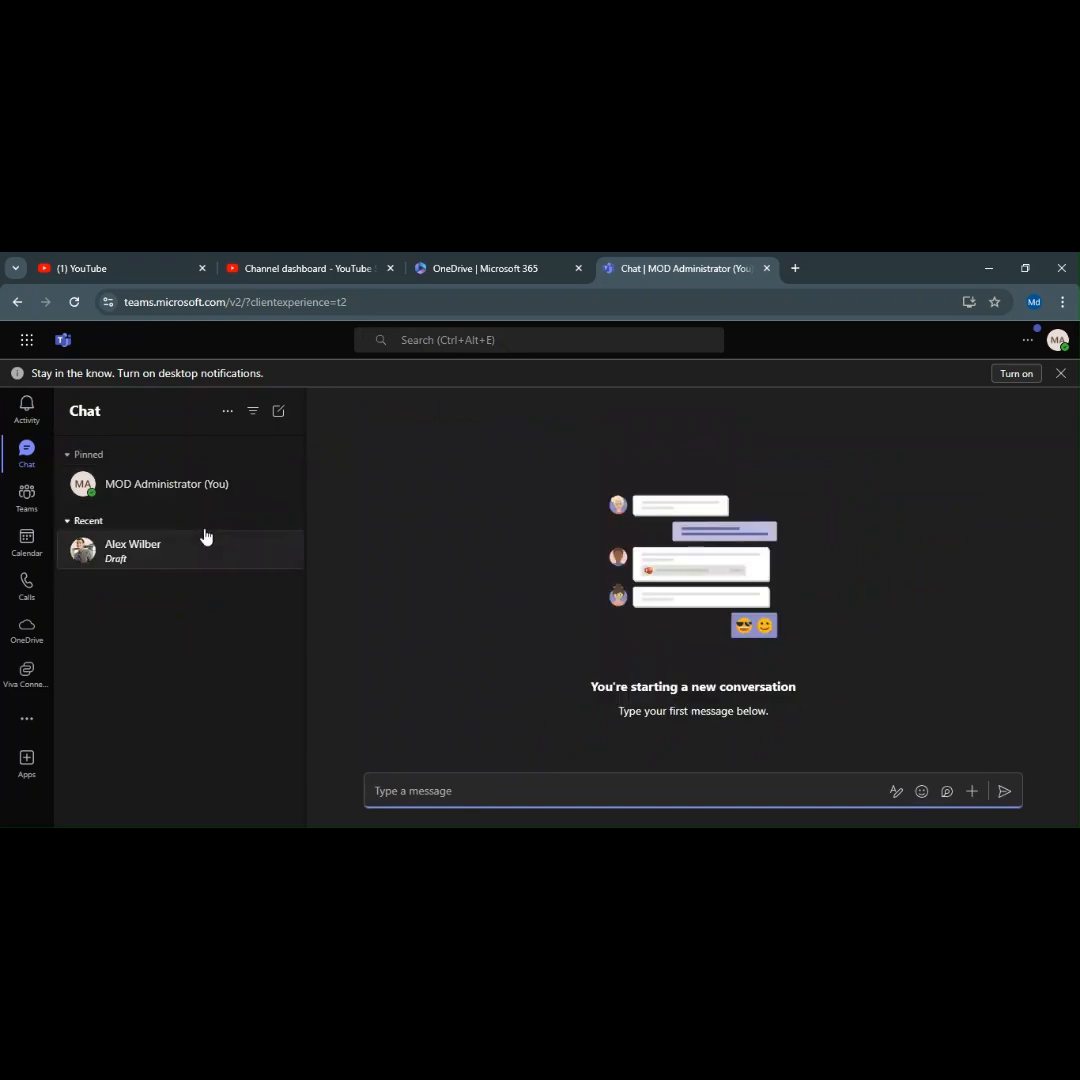
Send the message "hi" in the colleague's draft chat.
left_click(180, 558)
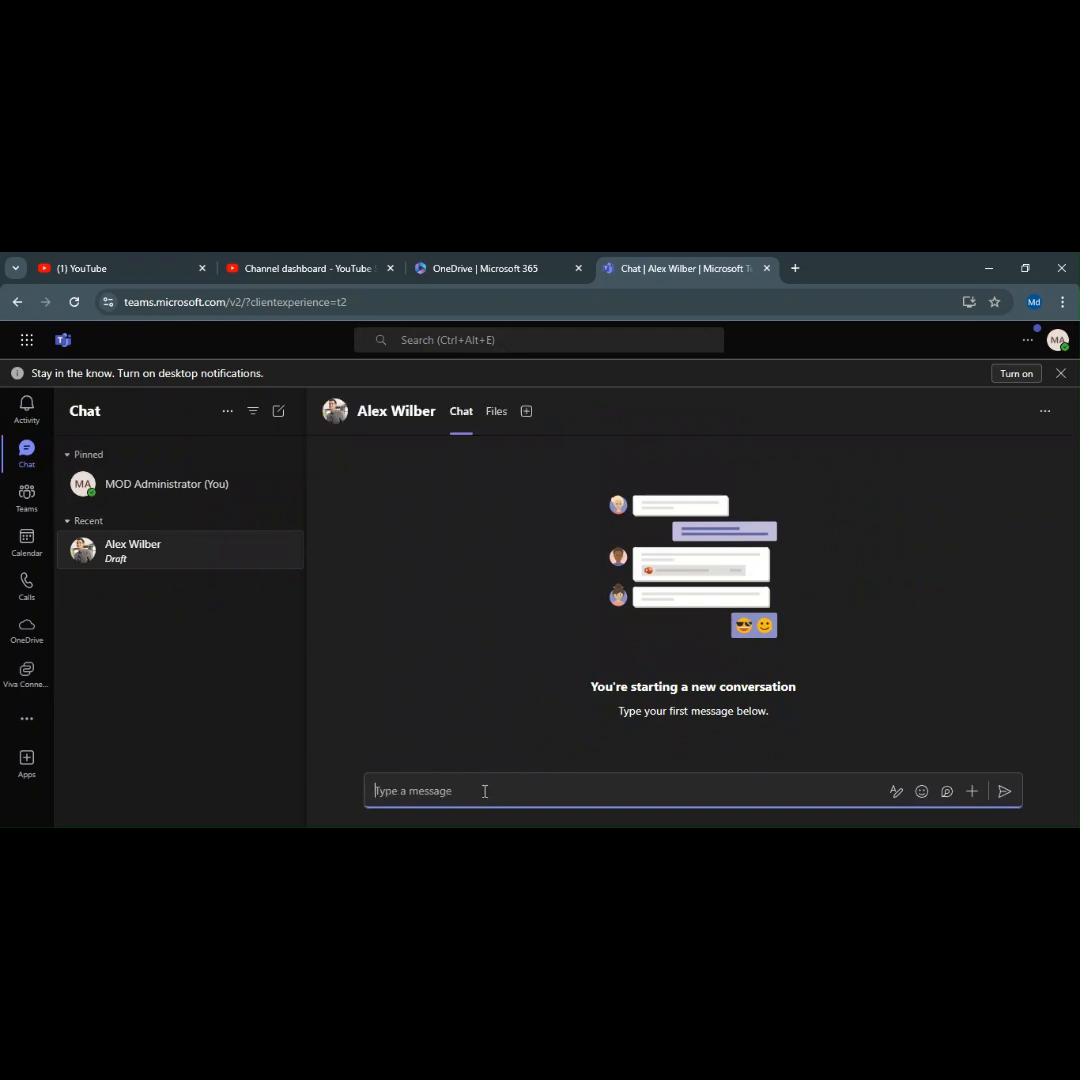
type("hi")
key("Return")
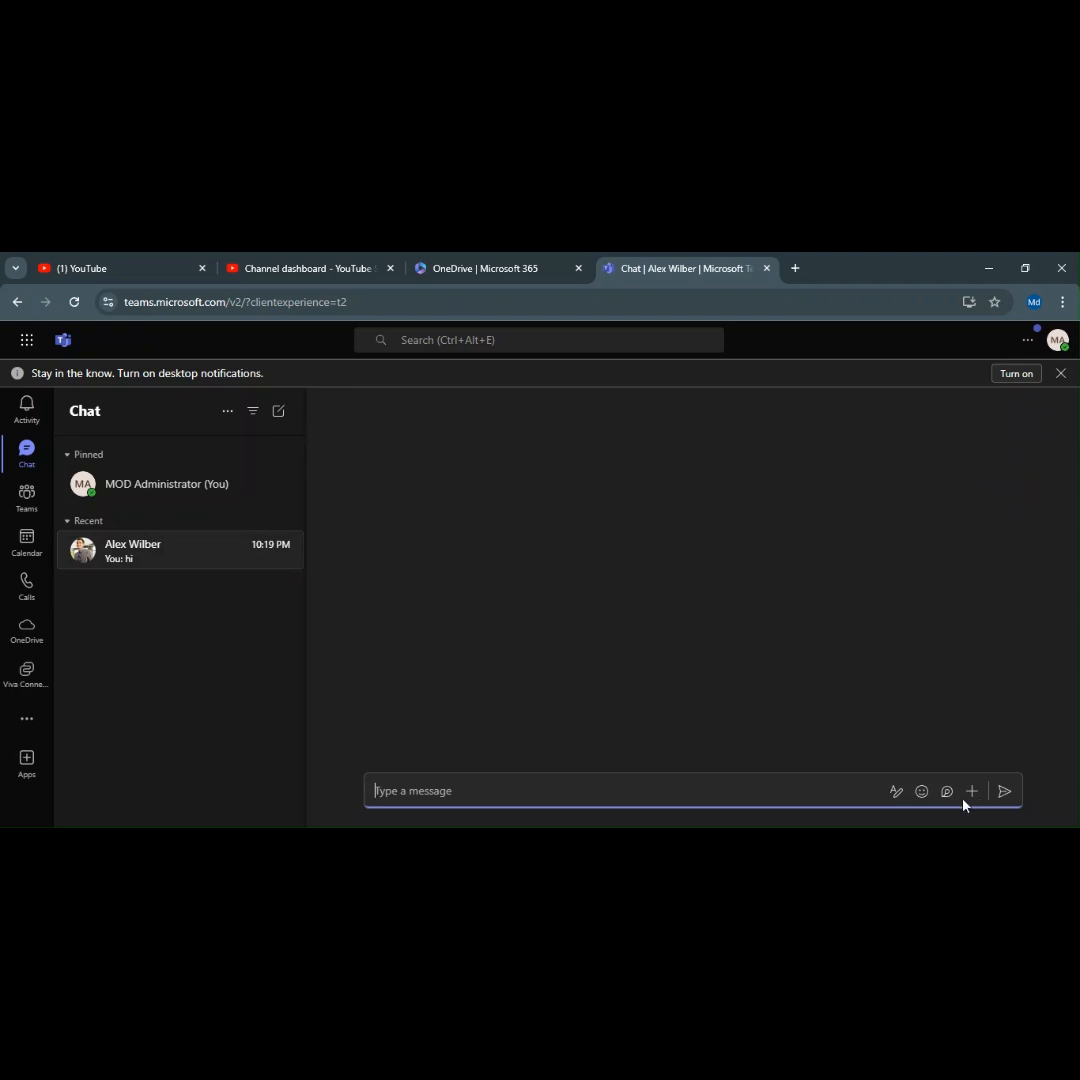
Expand the message box to show its formatting options and look at the emoji, GIF and sticker picker.
left_click(896, 791)
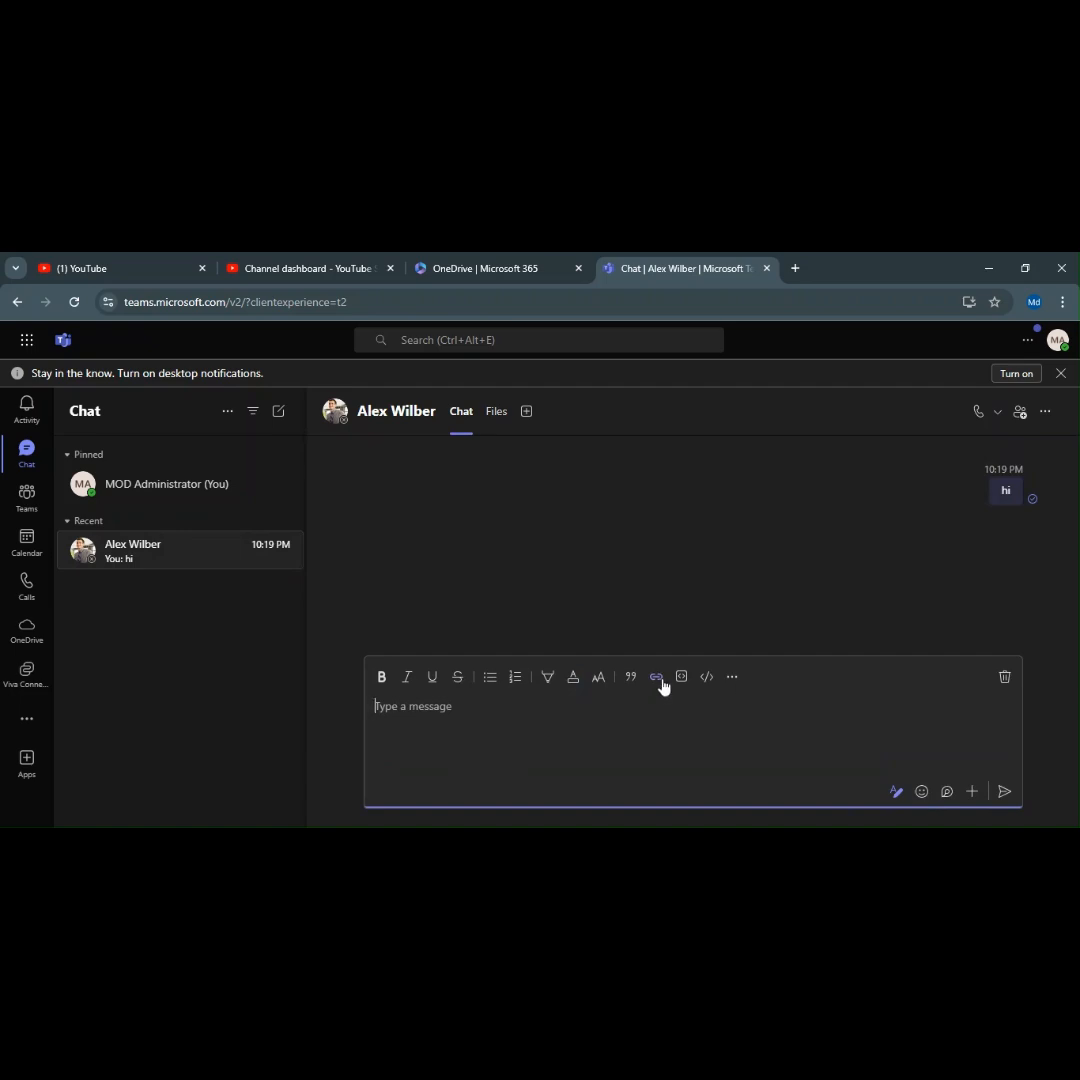
left_click(922, 792)
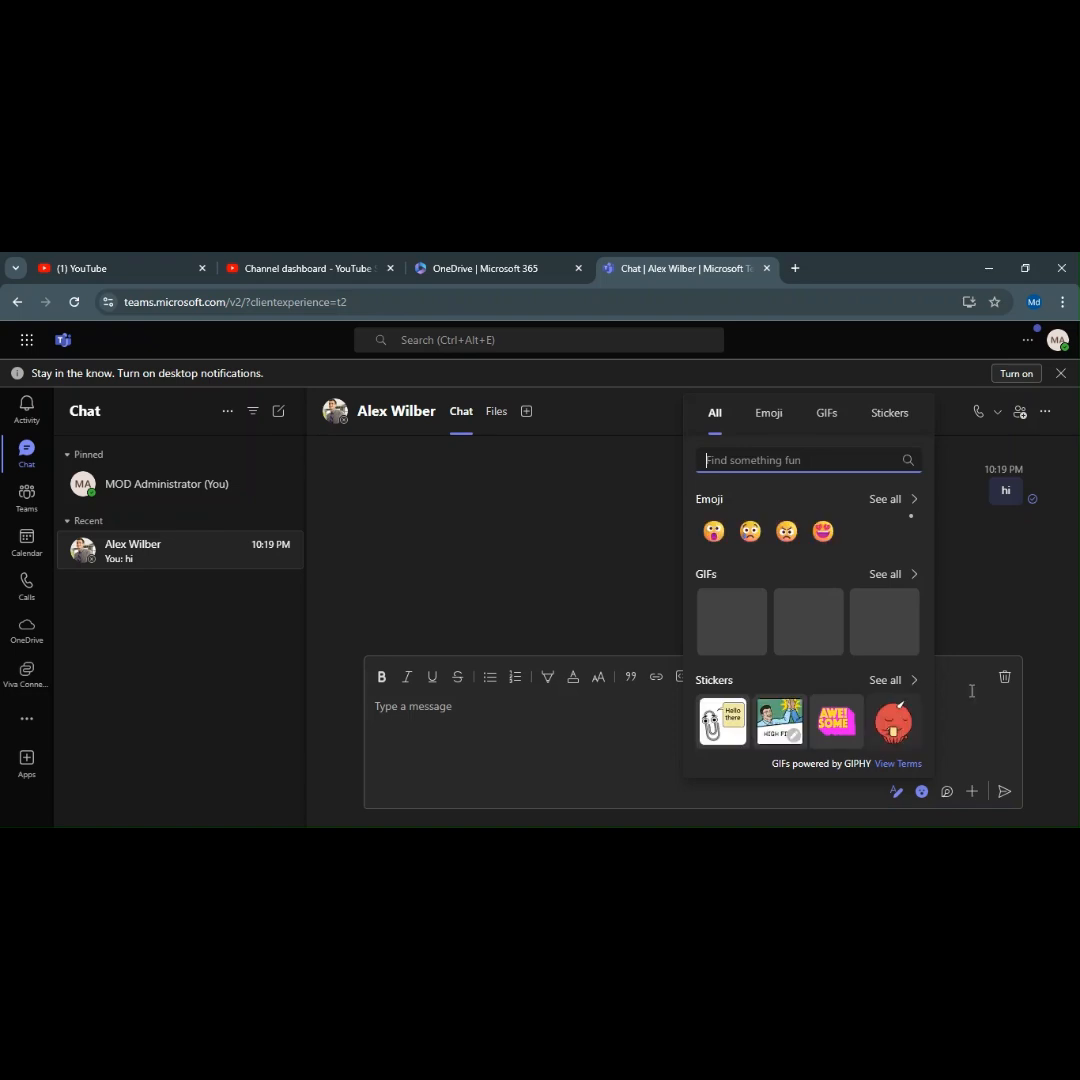
left_click(699, 735)
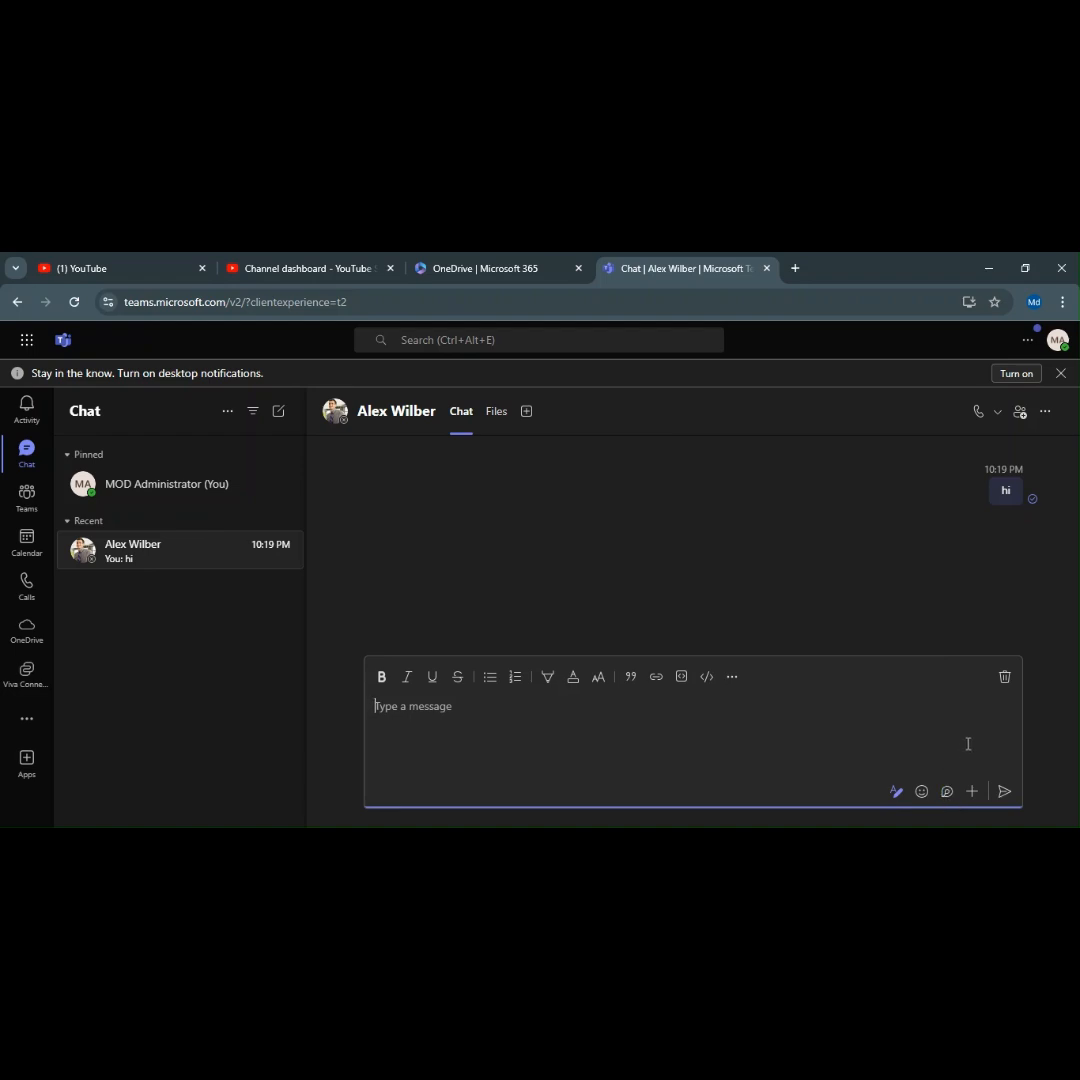
Attach the recently opened file Document.docx to the new message.
left_click(973, 793)
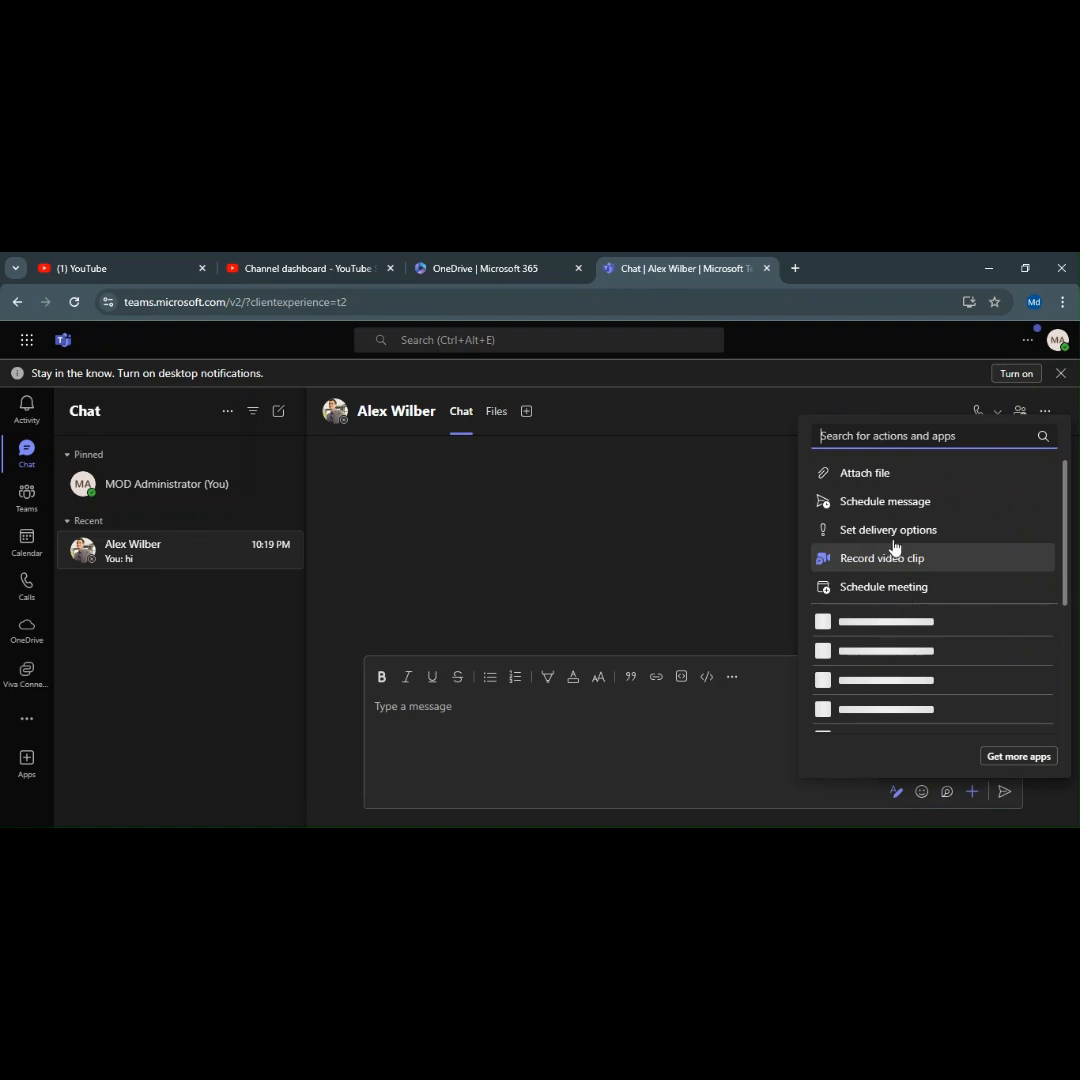
left_click(870, 482)
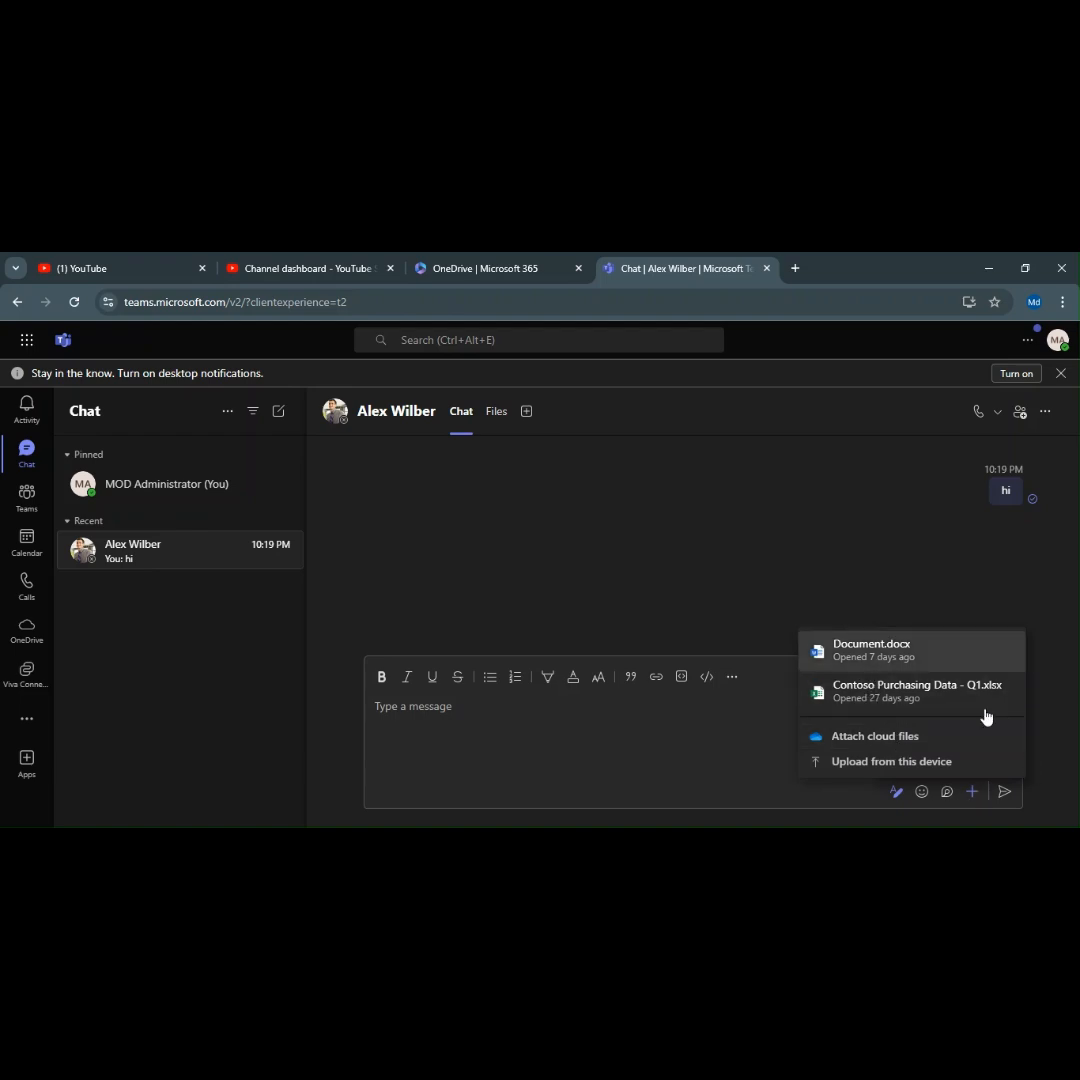
left_click(917, 654)
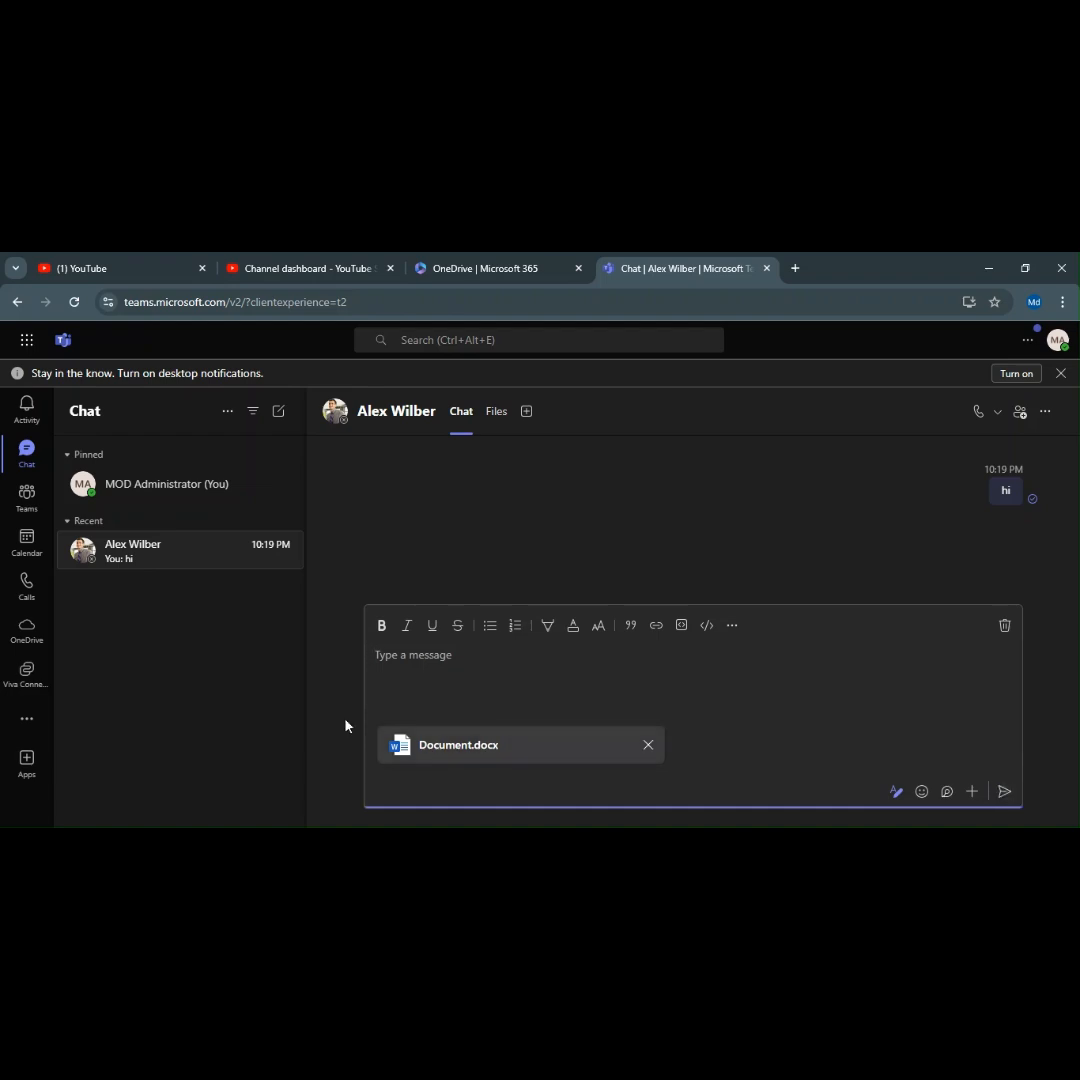
Write a message that greets the colleague with "hi" and their first name, followed by ",please check the attached document".
type("hi ")
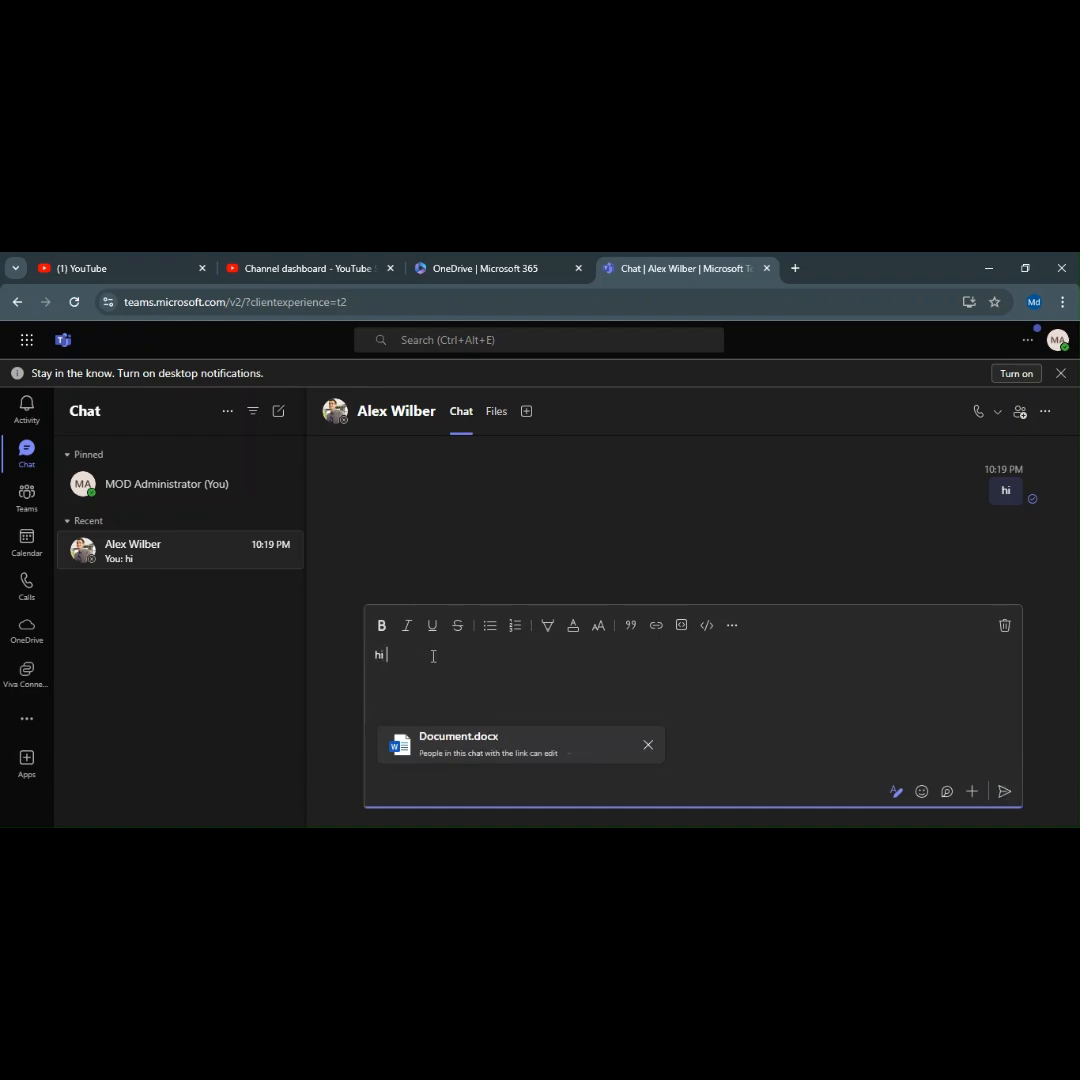
type("Alex .please check the ")
type("dicument")
key("BackSpace")
key("BackSpace")
key("BackSpace")
key("BackSpace")
key("BackSpace")
key("BackSpace")
key("BackSpace")
key("BackSpace")
key("BackSpace")
key("BackSpace")
key("BackSpace")
key("BackSpace")
key("BackSpace")
key("BackSpace")
key("BackSpace")
key("BackSpace")
key("BackSpace")
key("BackSpace")
type("heck the attached document")
Set the font size of "hed document" at the end of the message to Large.
key("shift+Left")
key("shift+Left")
key("shift+Left")
key("shift+Left")
key("shift+Left")
key("shift+Left")
key("shift+Left")
key("shift+Left")
key("shift+Left")
key("shift+Left")
key("shift+Left")
key("shift+Left")
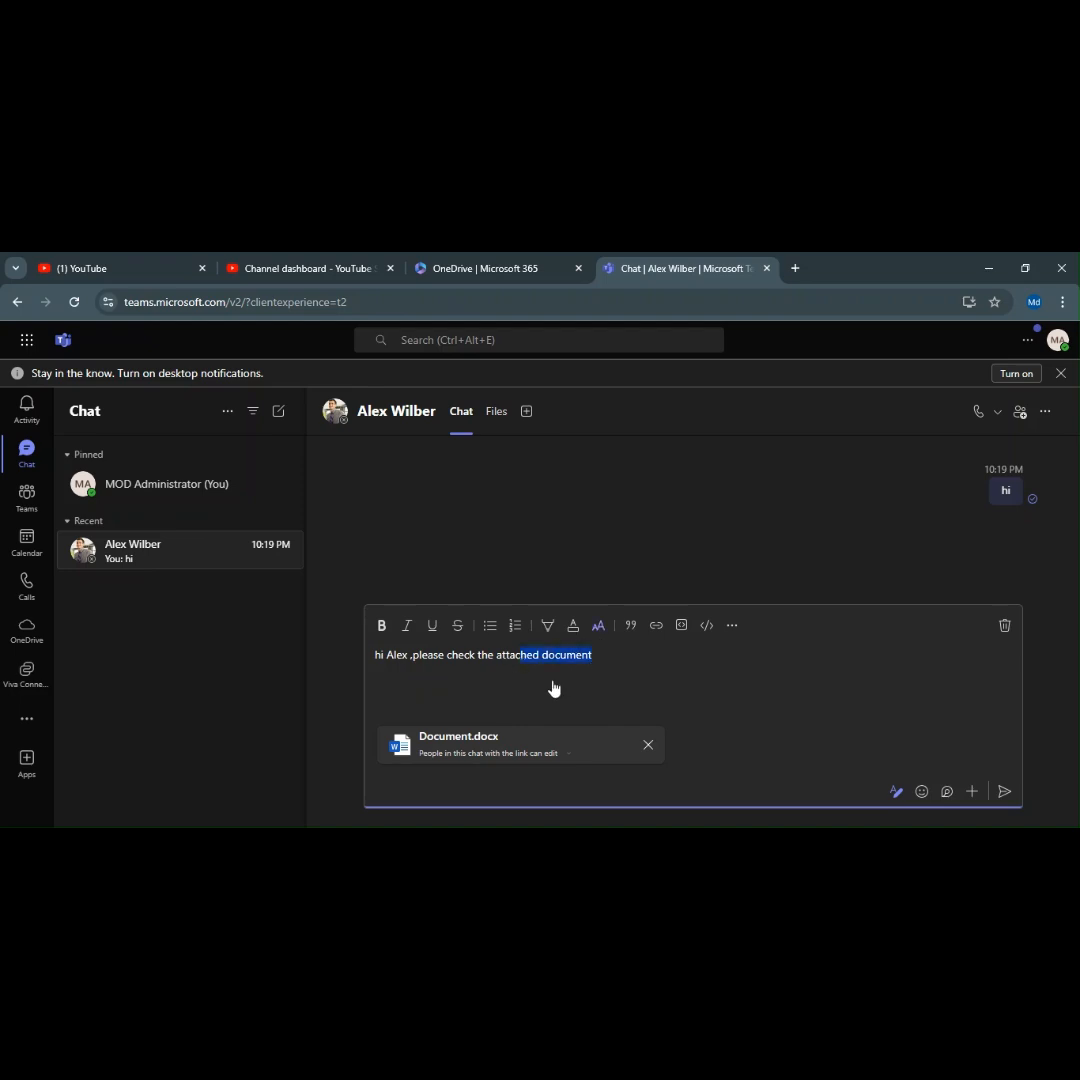
left_click(598, 625)
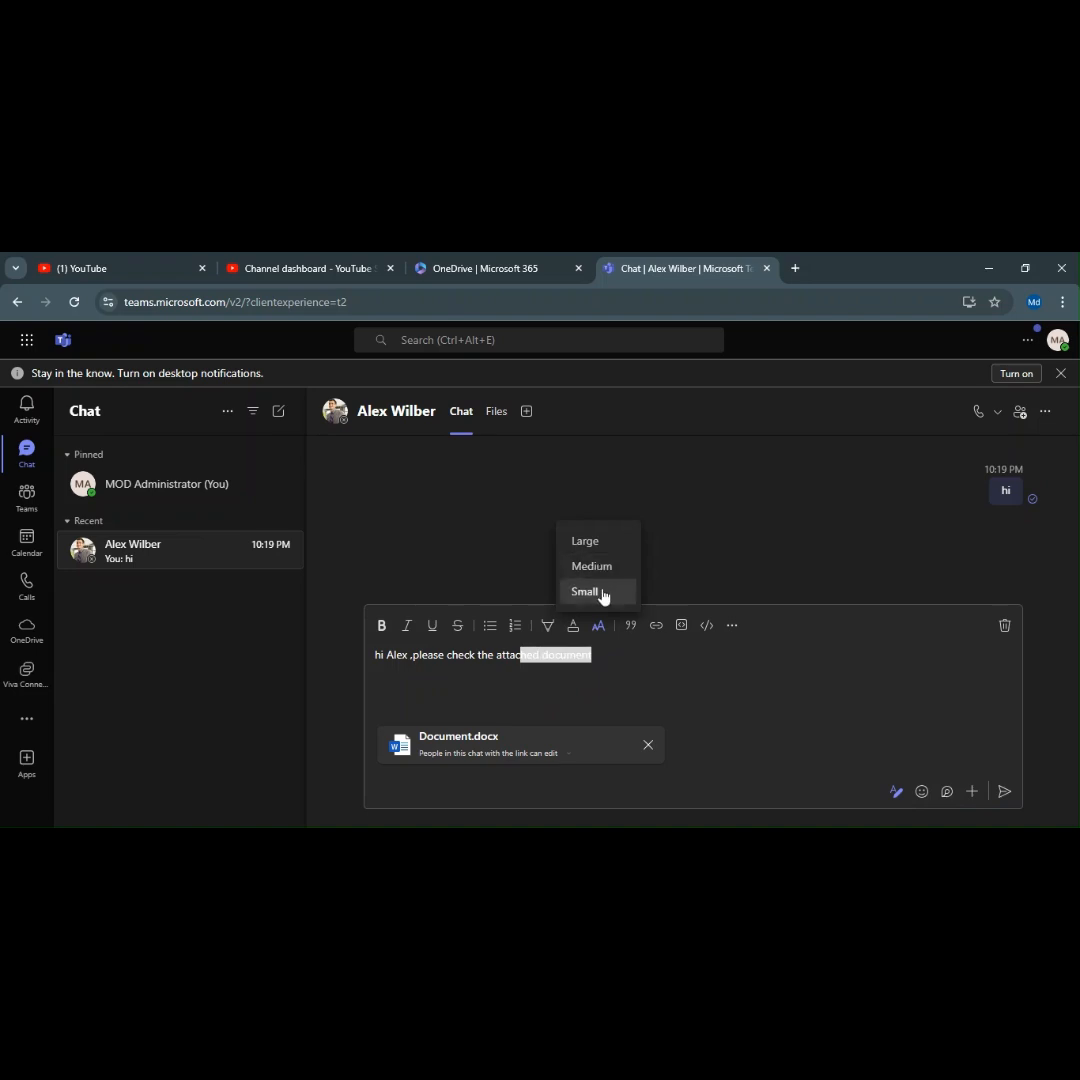
left_click(603, 550)
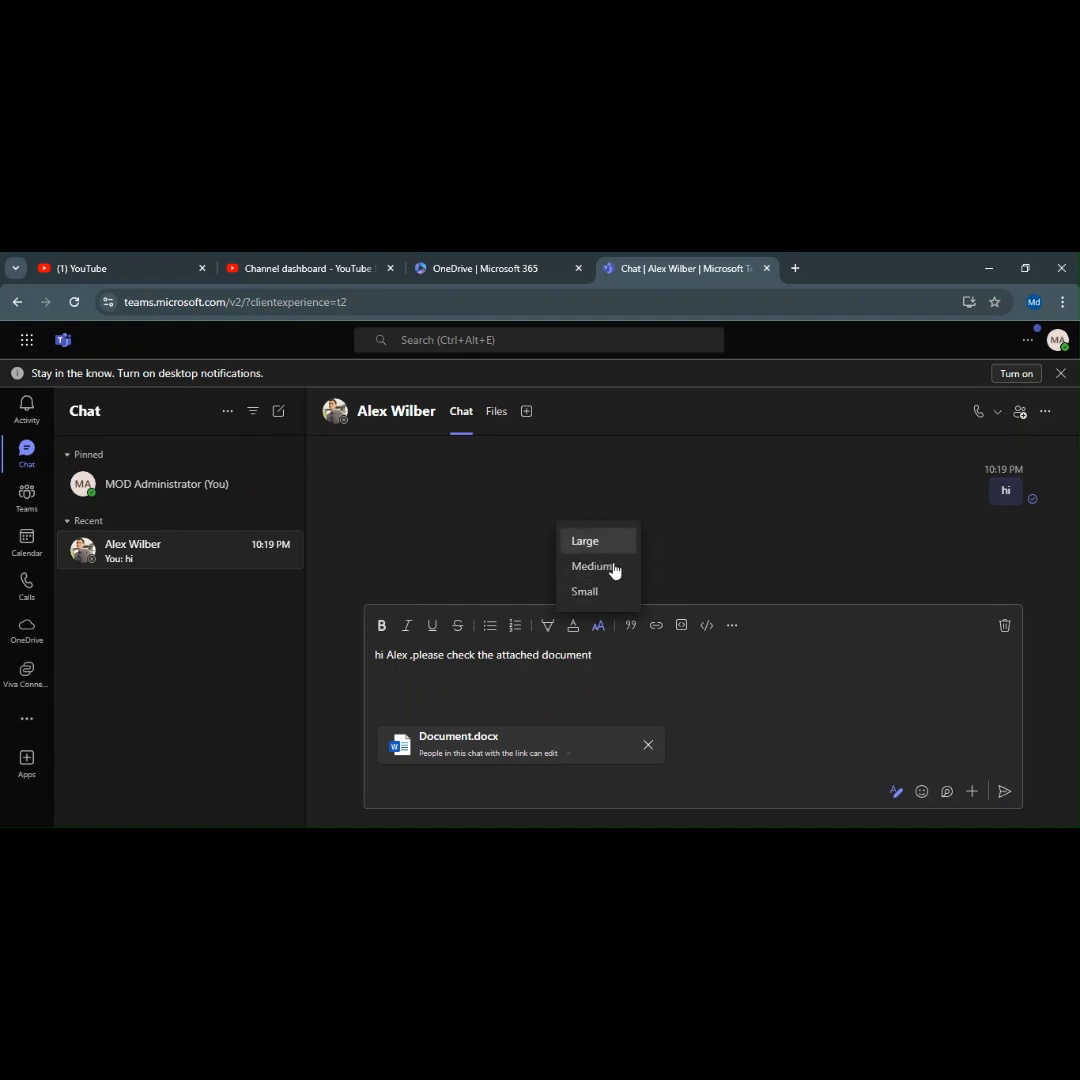
left_click(543, 663)
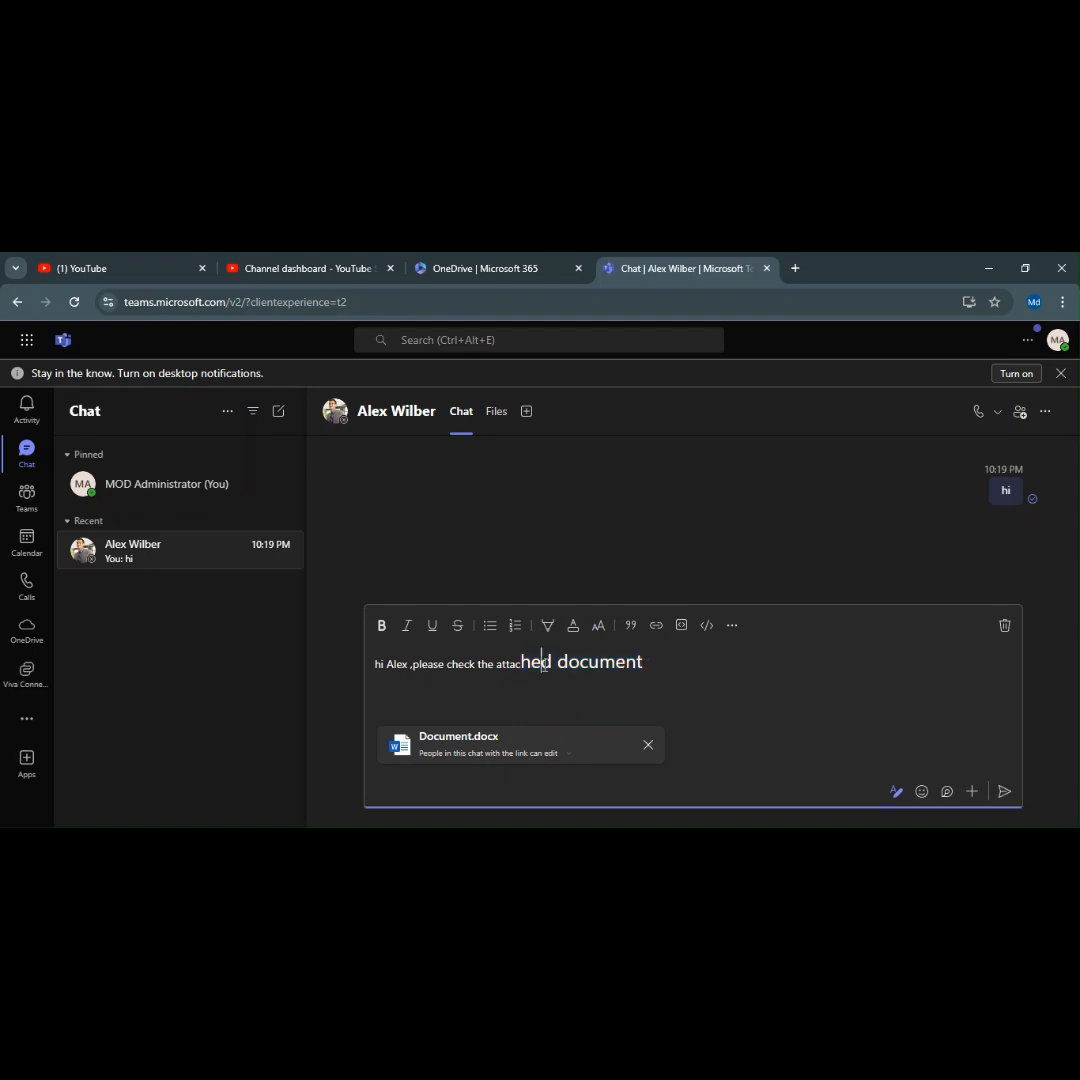
Highlight the enlarged text at the end of the message in light orange.
left_click_drag(643, 663, 519, 663)
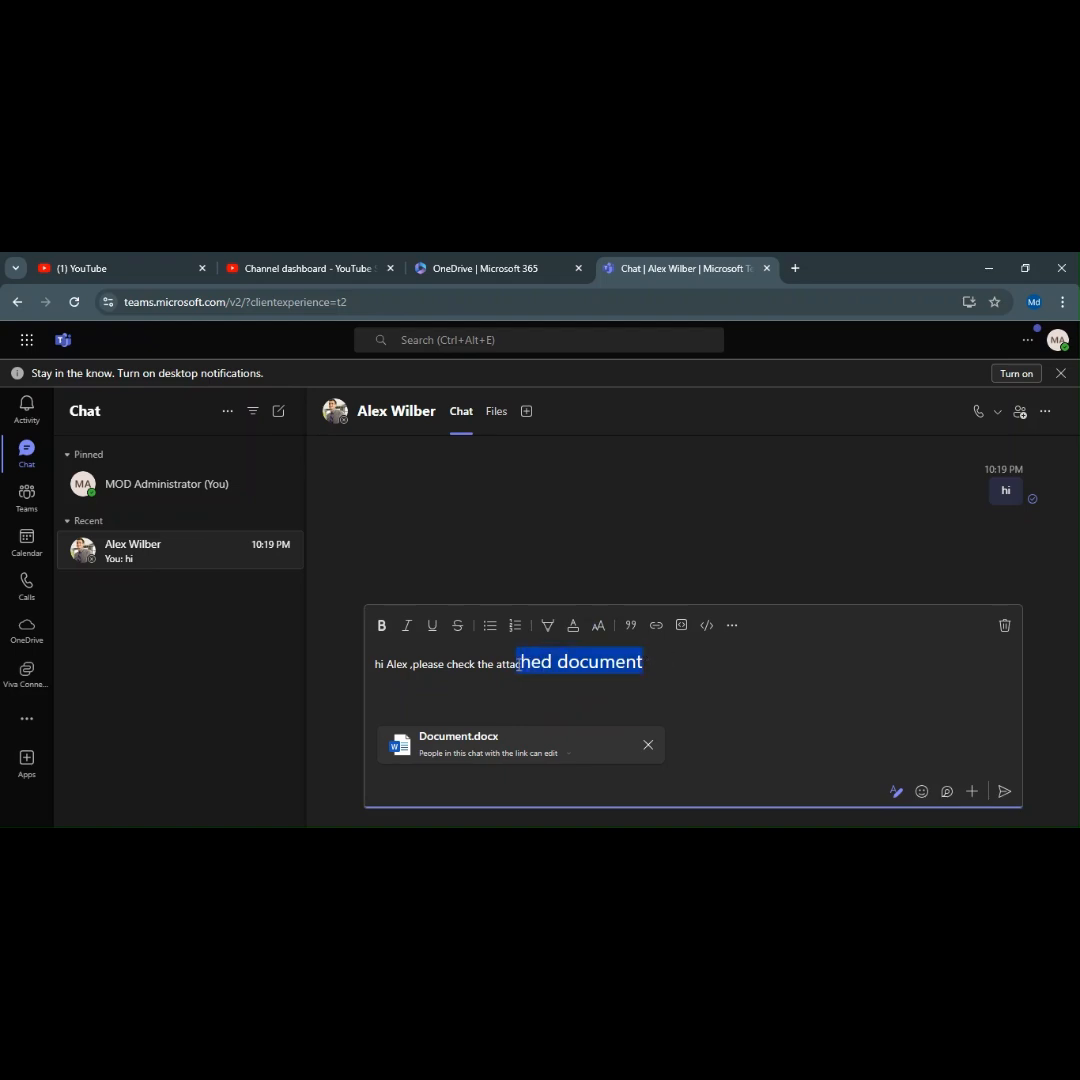
left_click(548, 627)
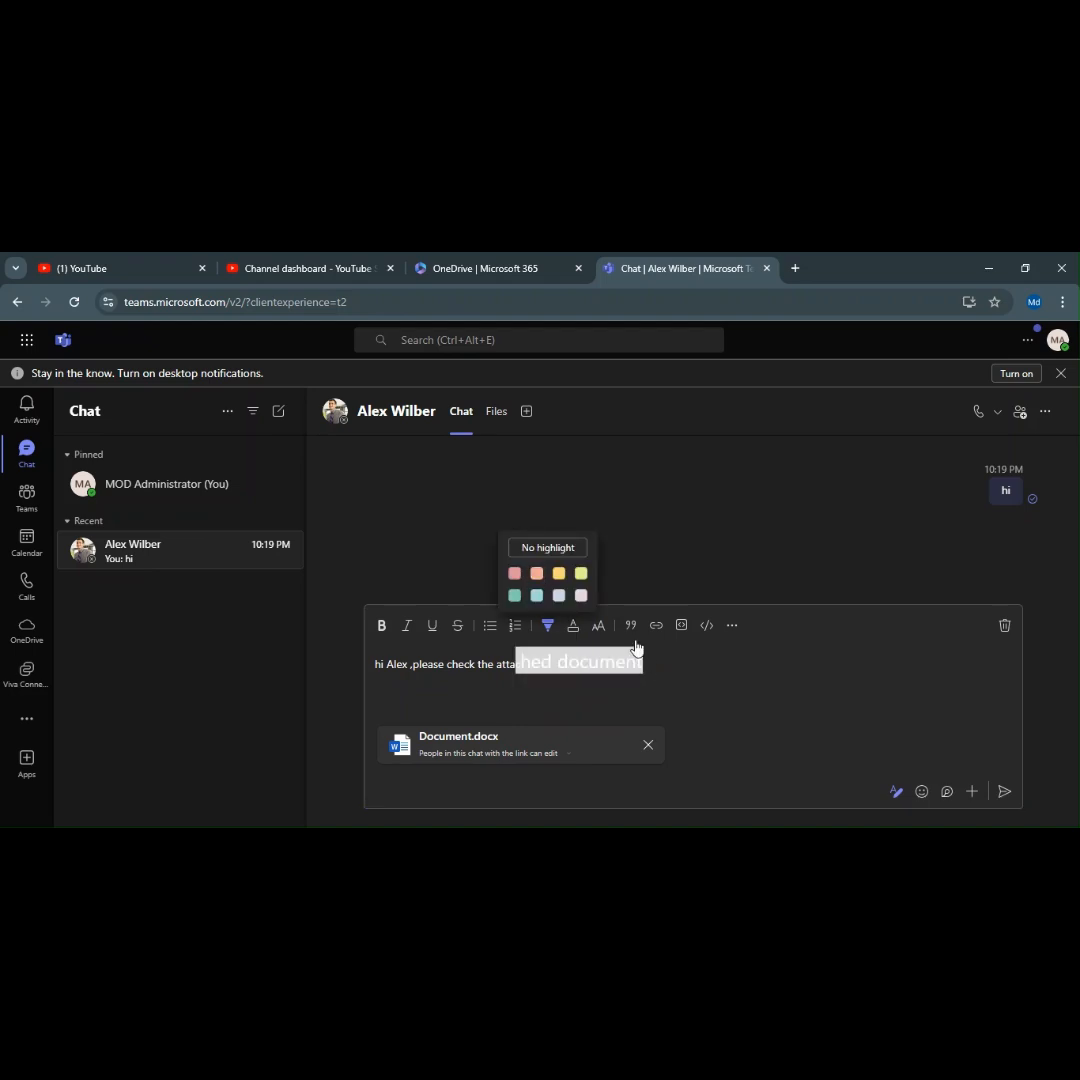
left_click(670, 673)
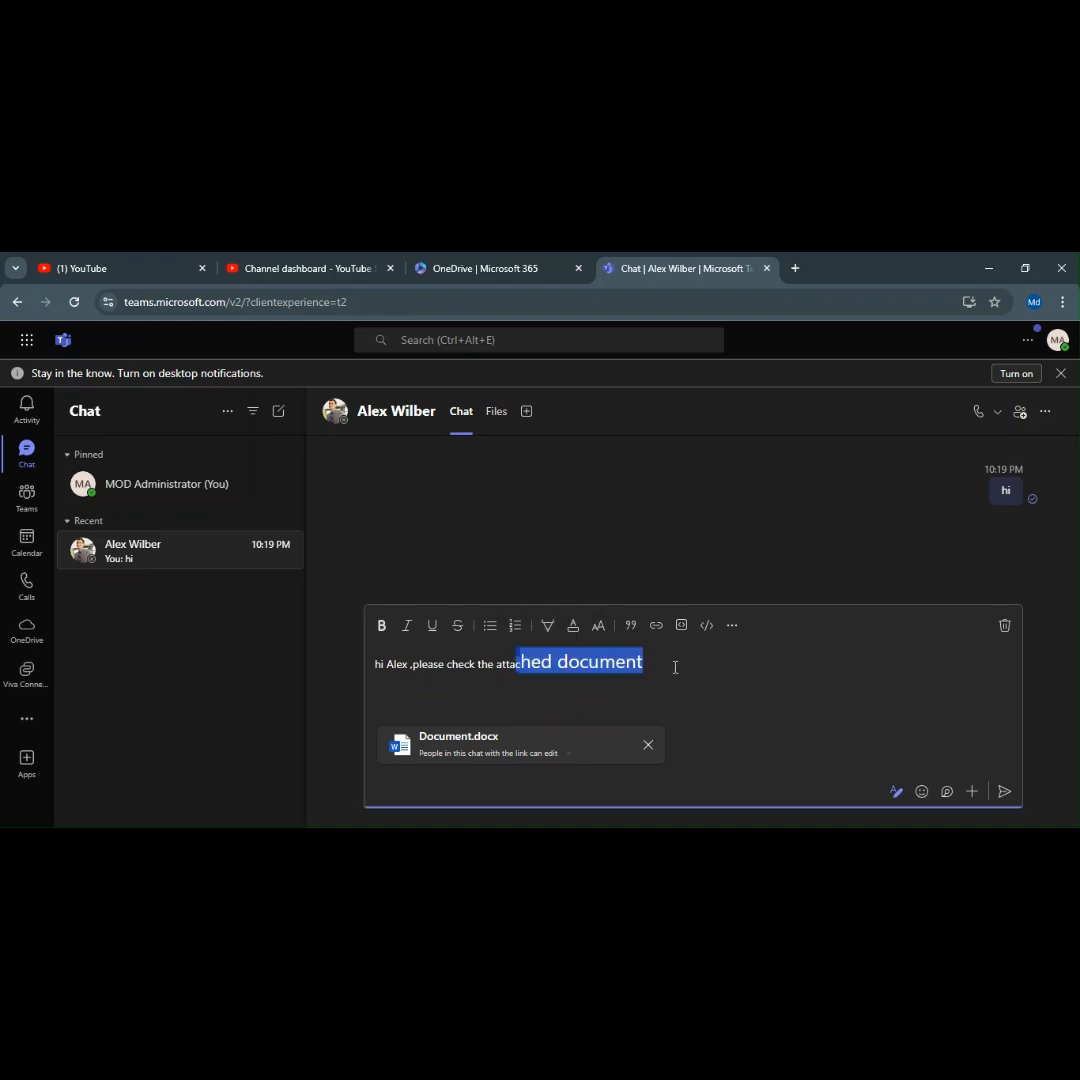
left_click(675, 667)
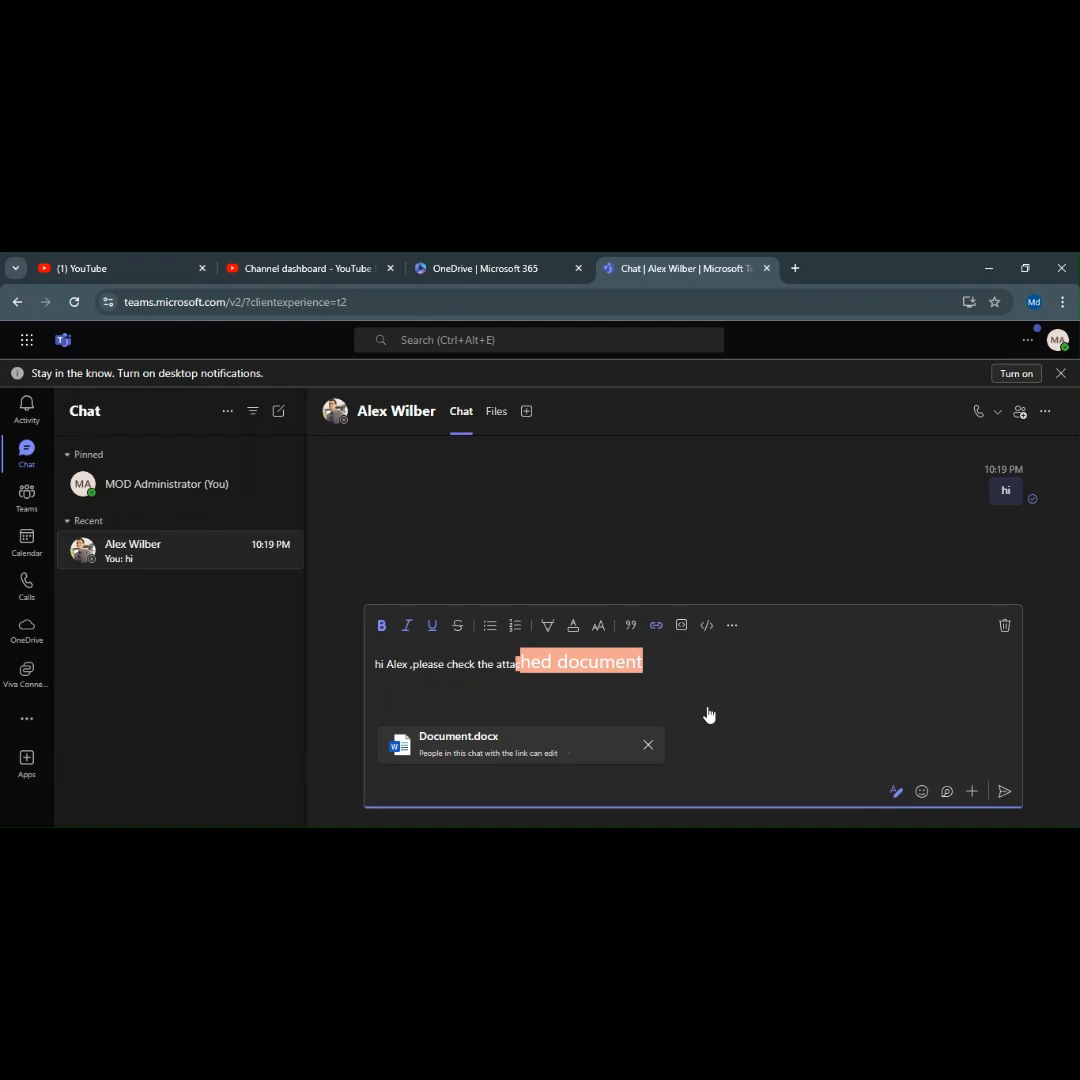
Insert an empty Plain Text code block below the message text and send the message with its attachment.
key("ctrl+k")
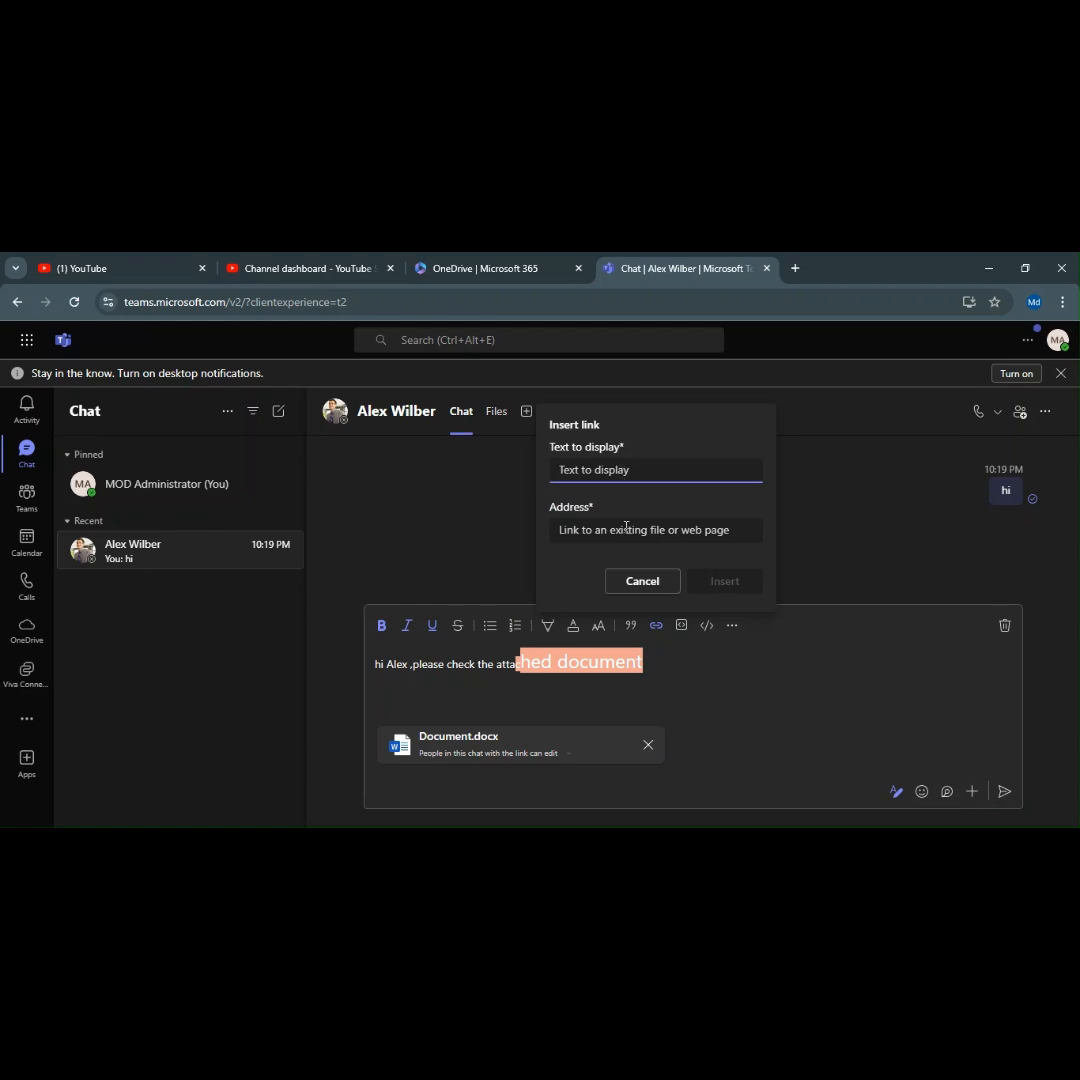
left_click(666, 588)
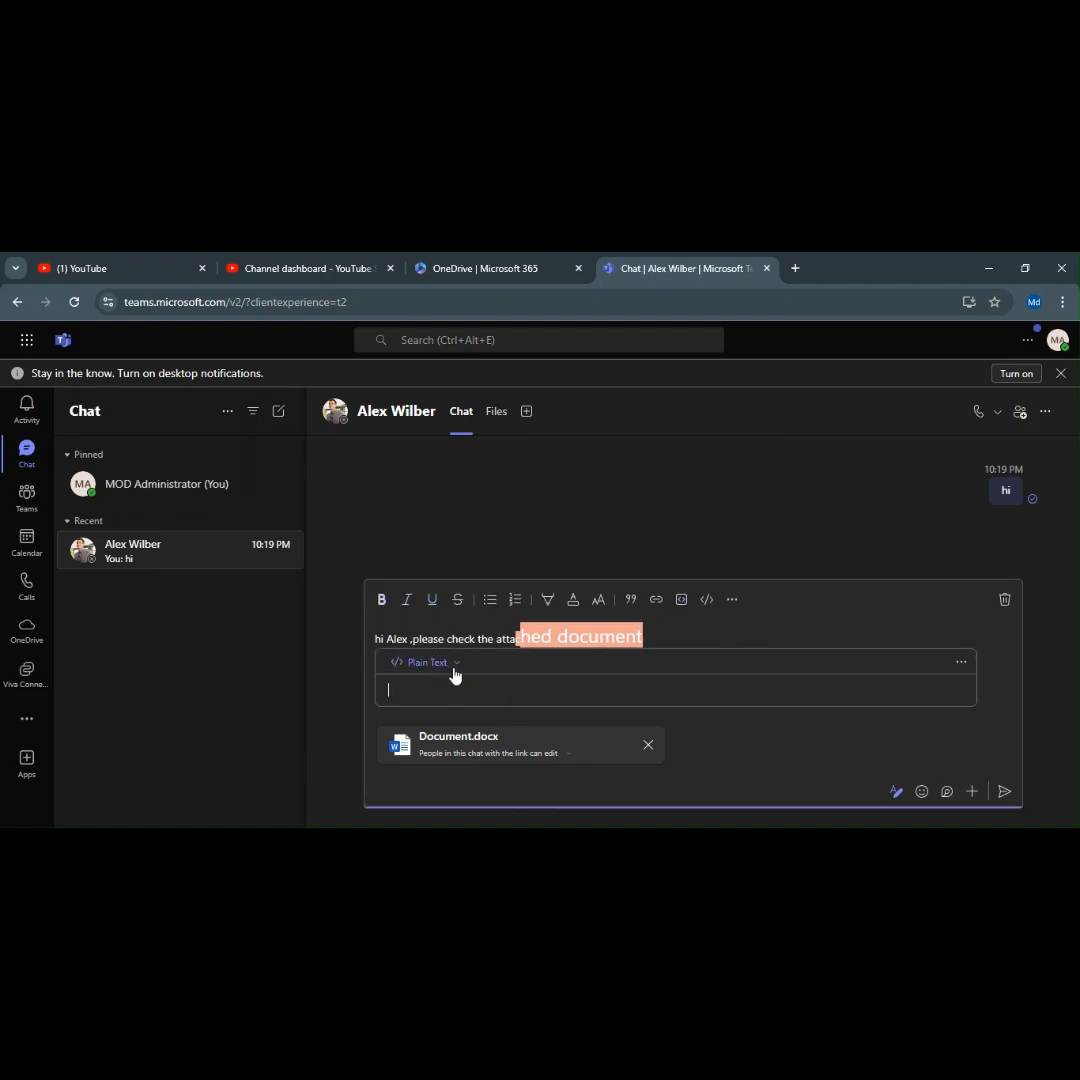
left_click(451, 662)
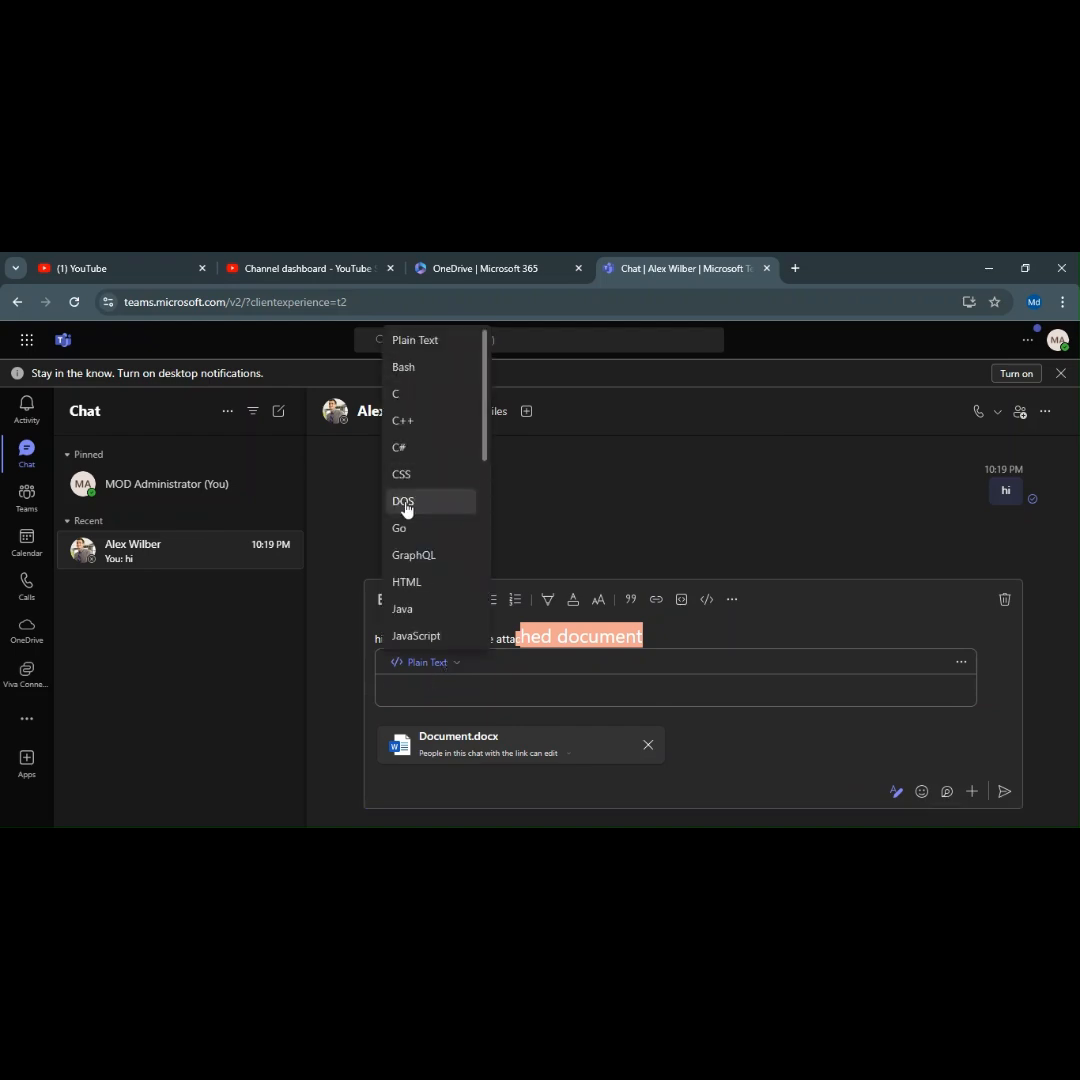
left_click(864, 634)
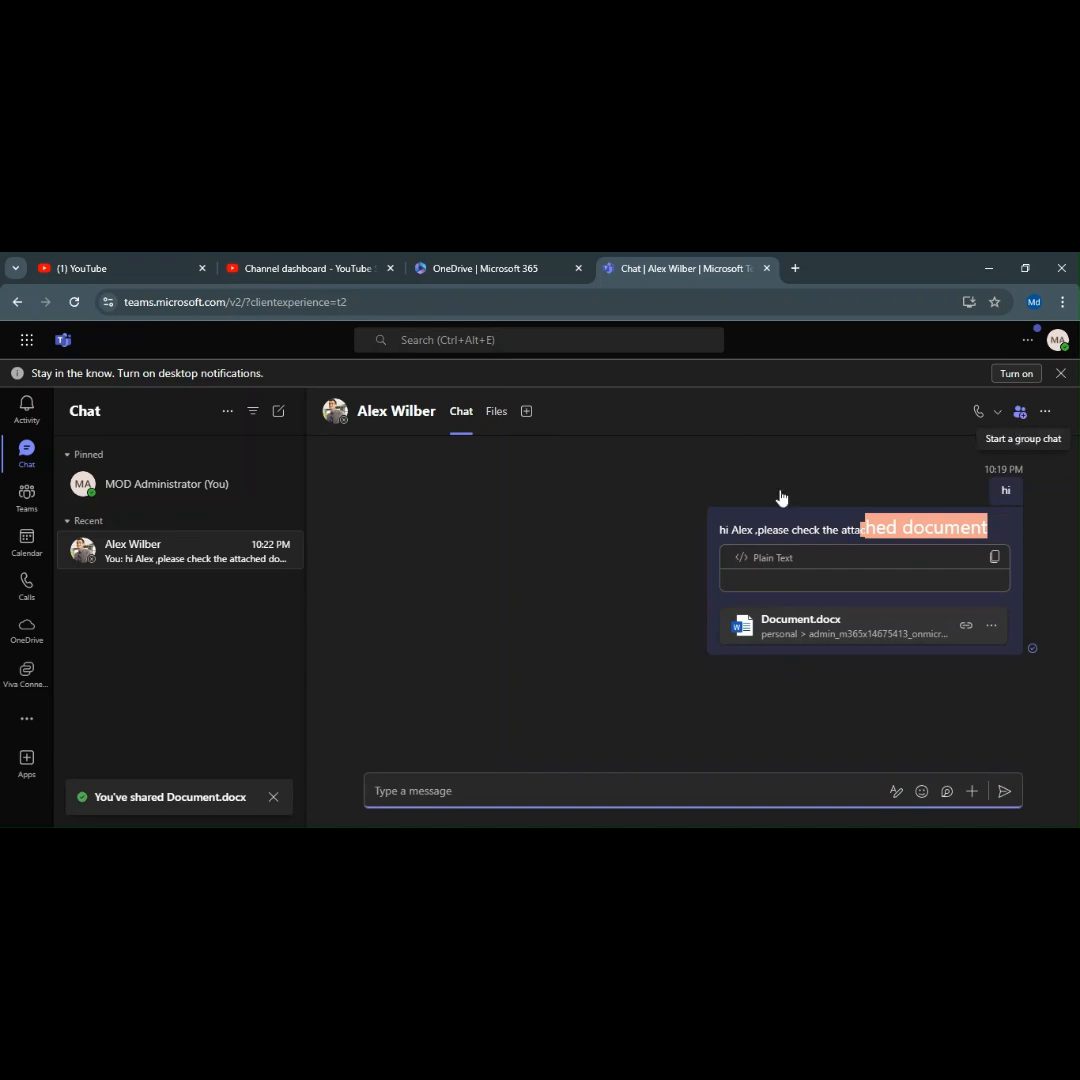
Start a new group chat named TechTeam and add the first suggested colleague as a recipient.
left_click(284, 412)
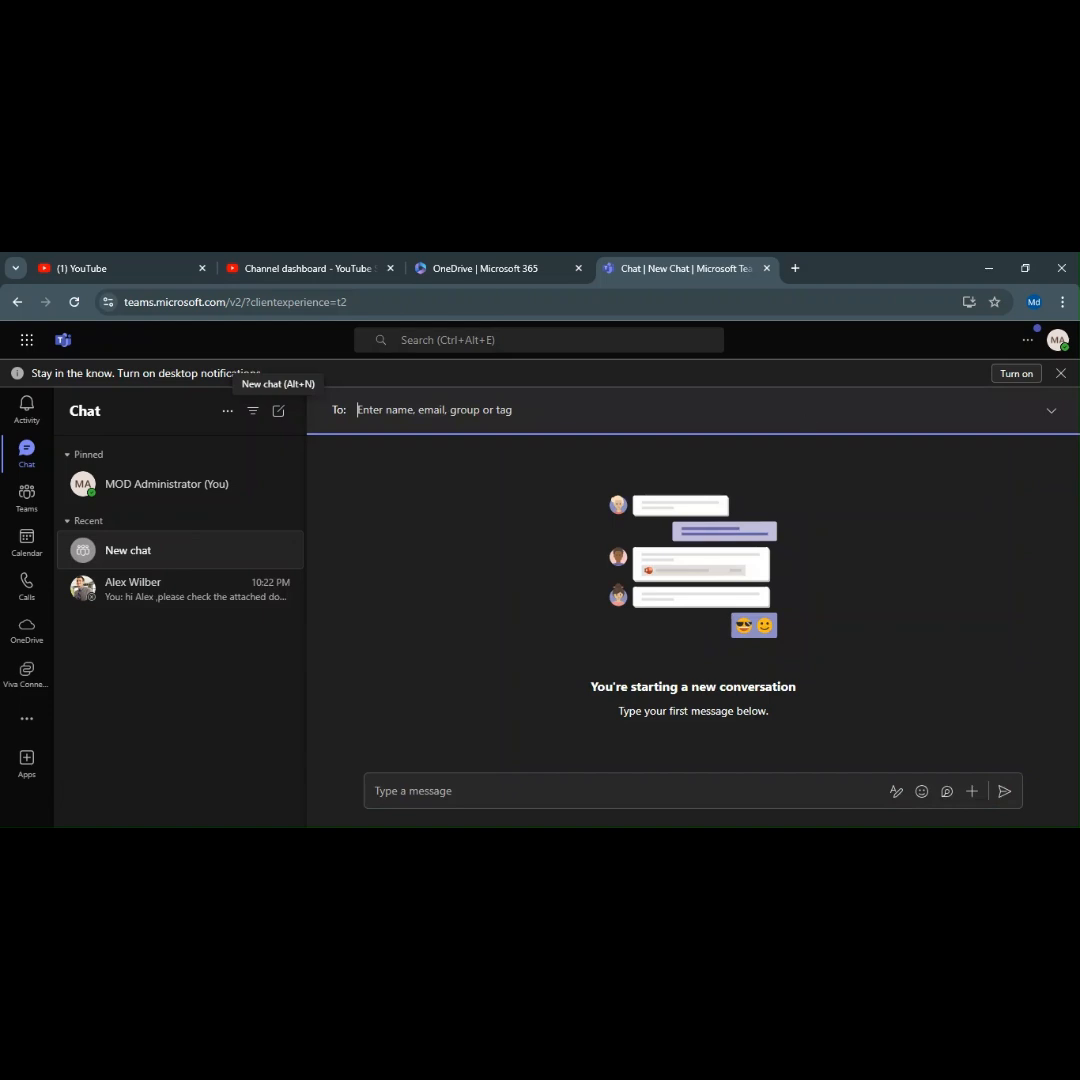
left_click(1052, 416)
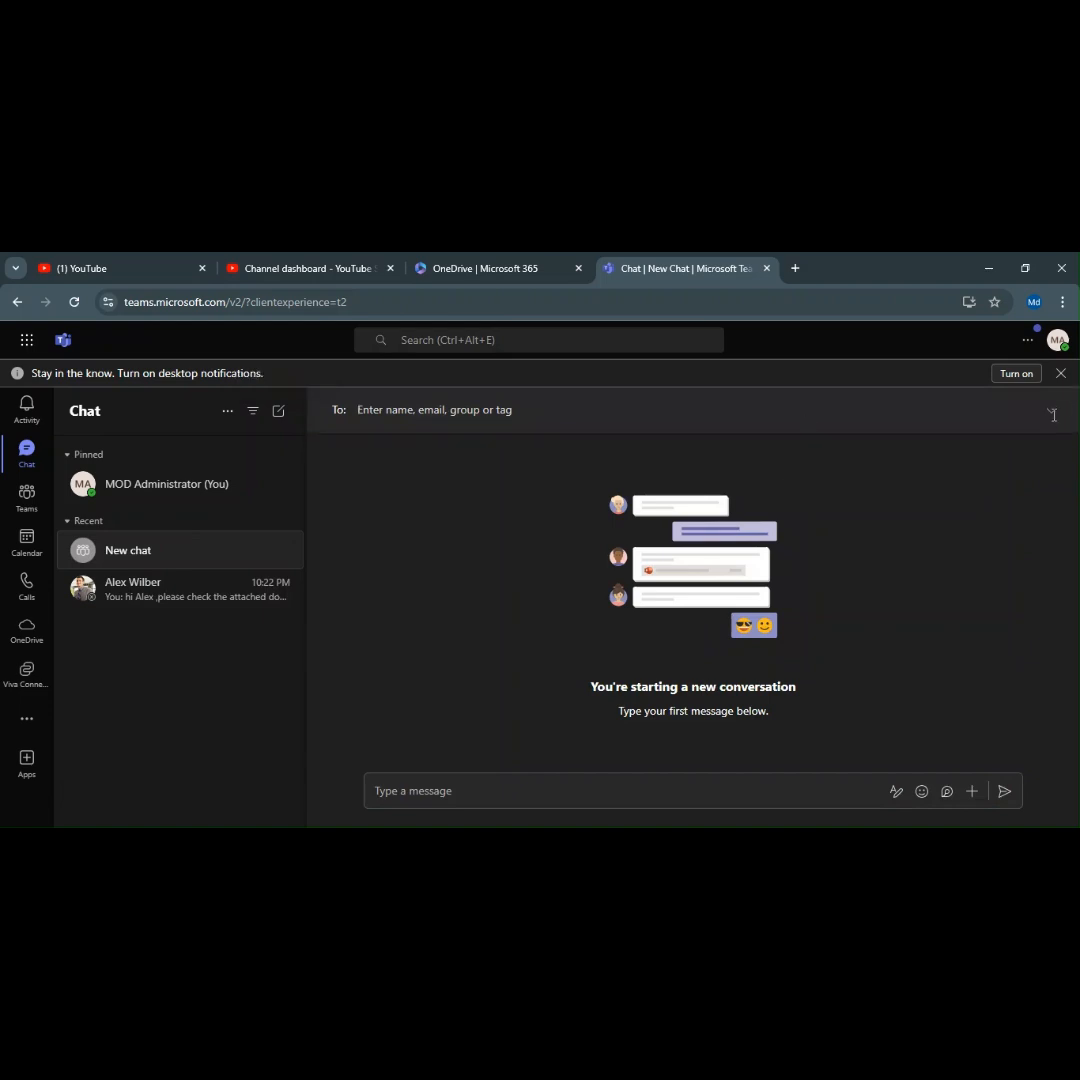
left_click(1052, 418)
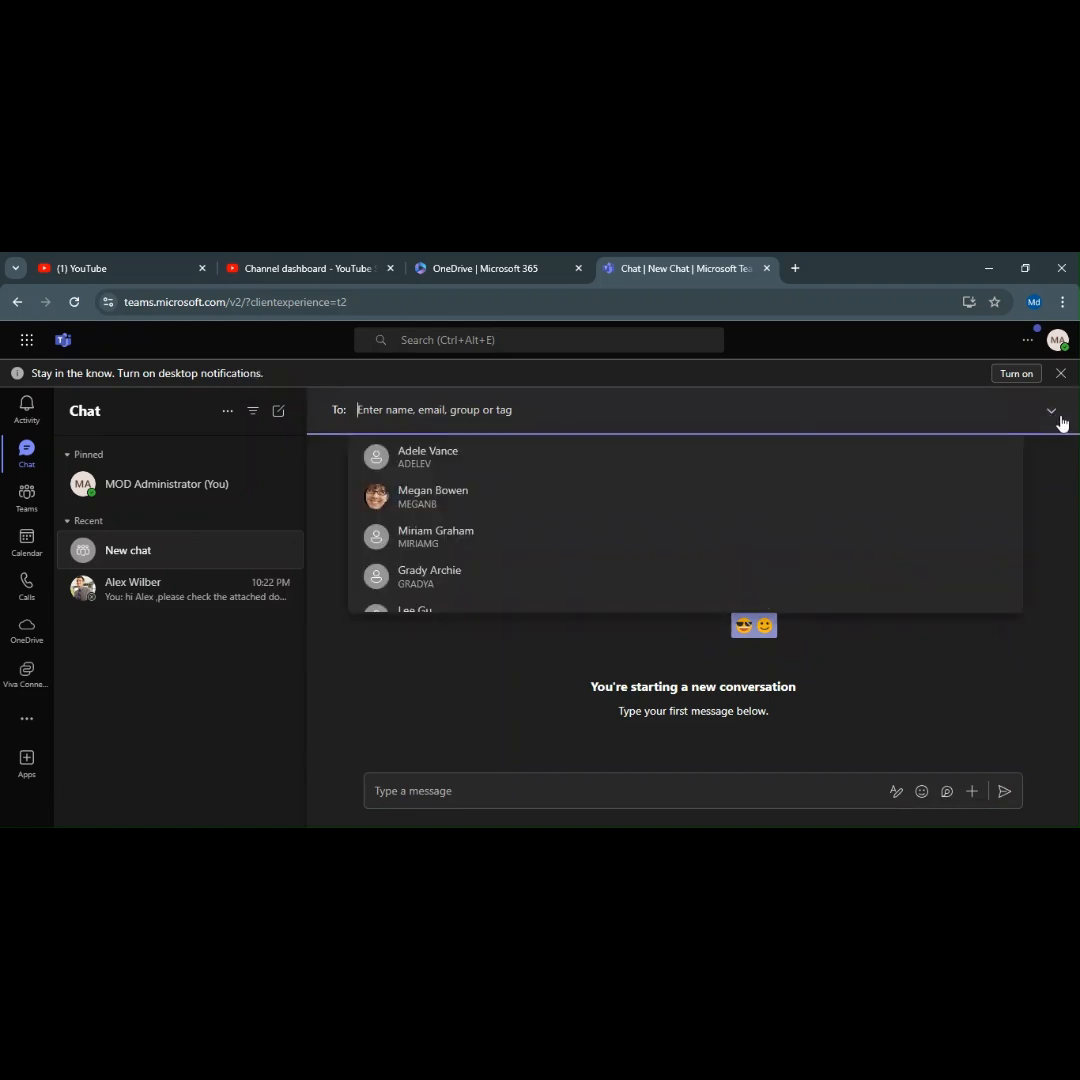
left_click(1058, 416)
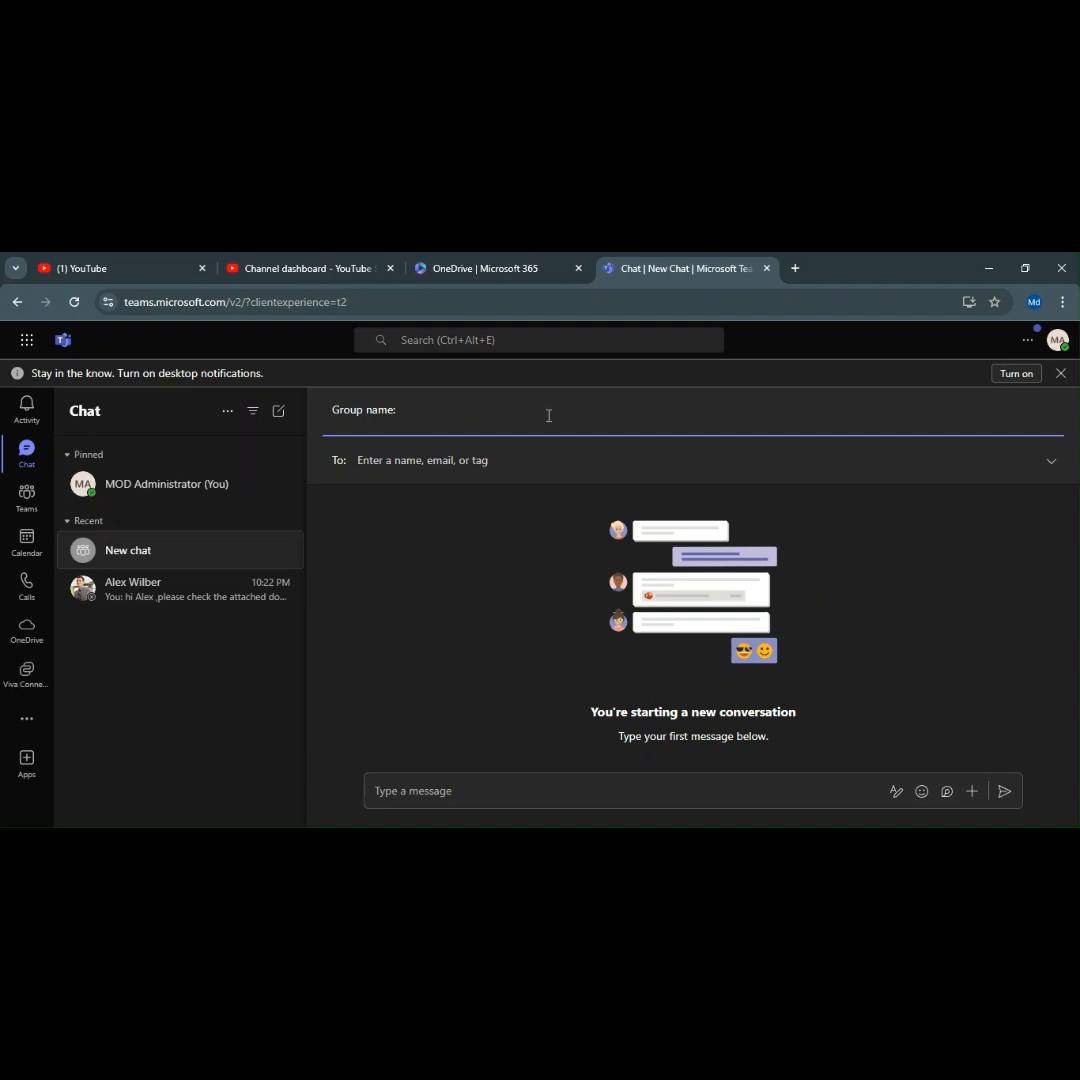
type("TechTeam")
left_click(453, 465)
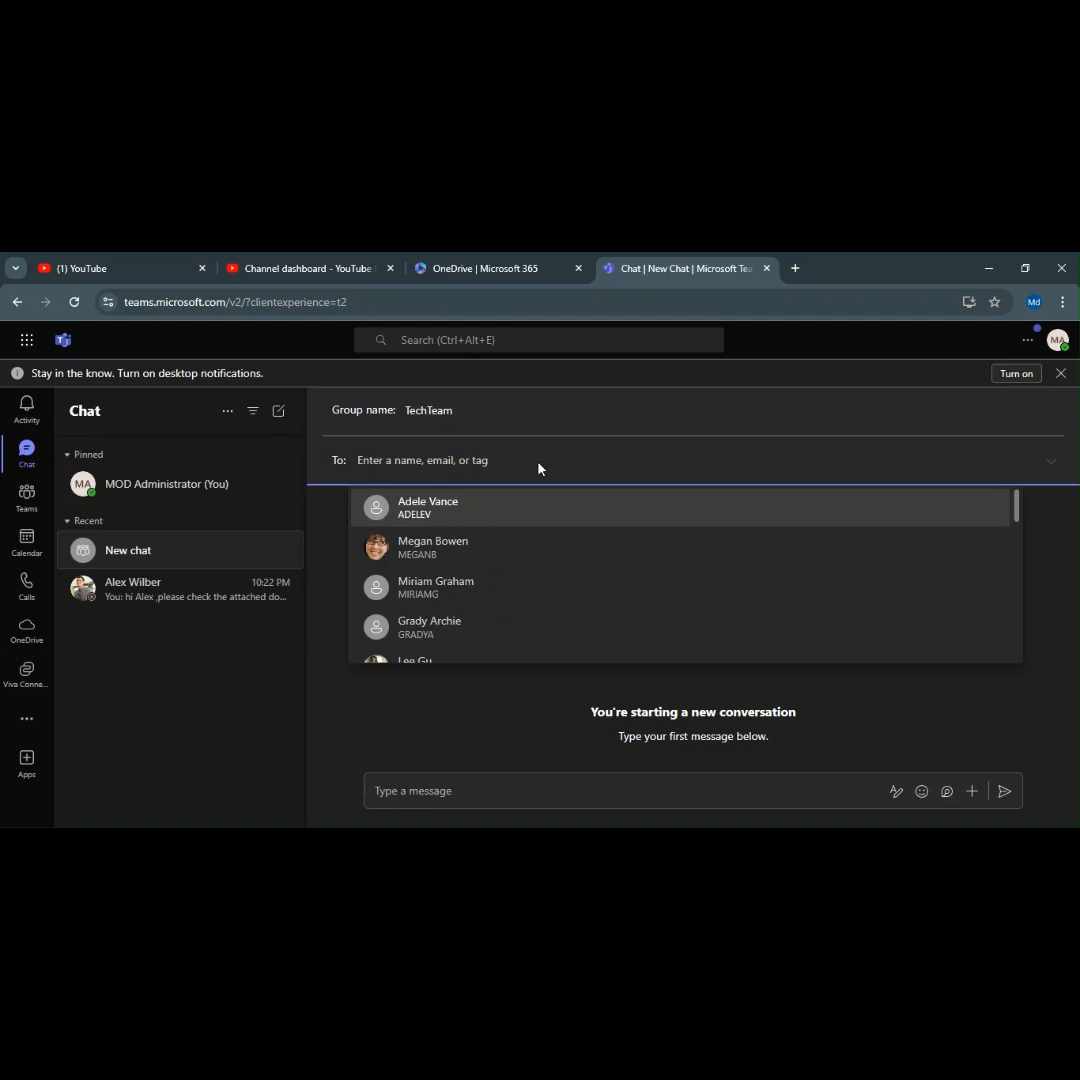
left_click(491, 524)
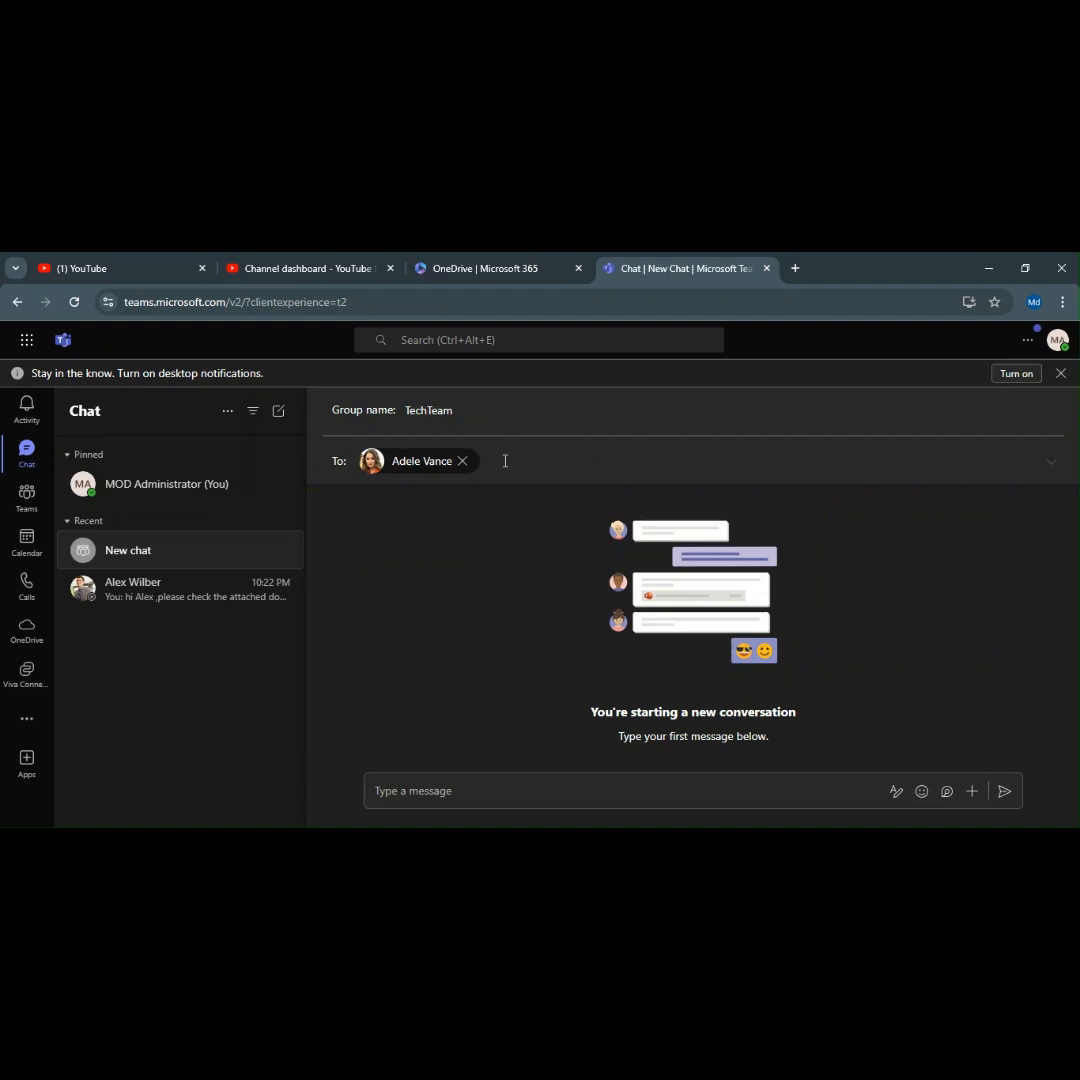
Add a second suggested colleague as a recipient of the TechTeam group chat and send the message "hi".
left_click(505, 461)
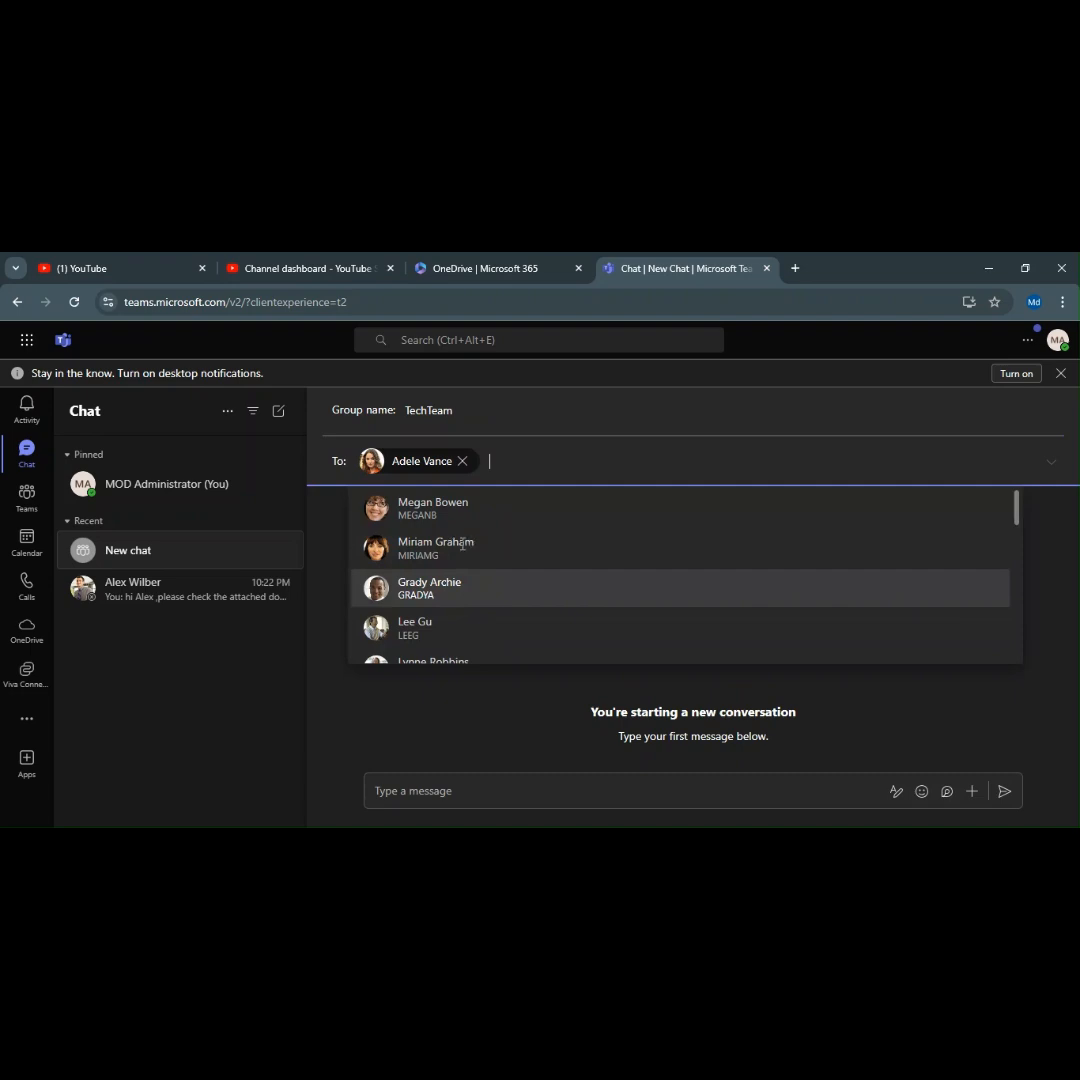
key("Return")
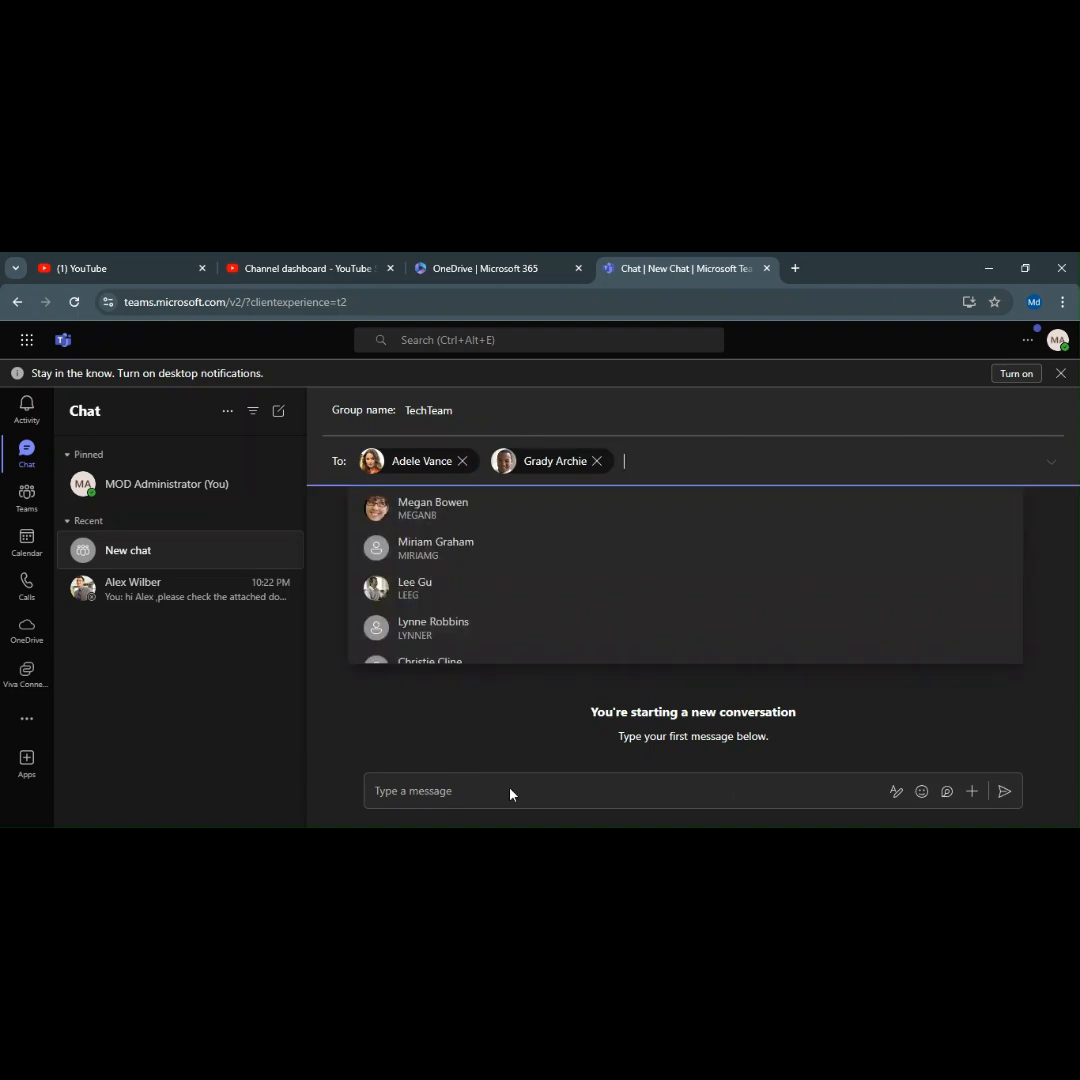
left_click(415, 790)
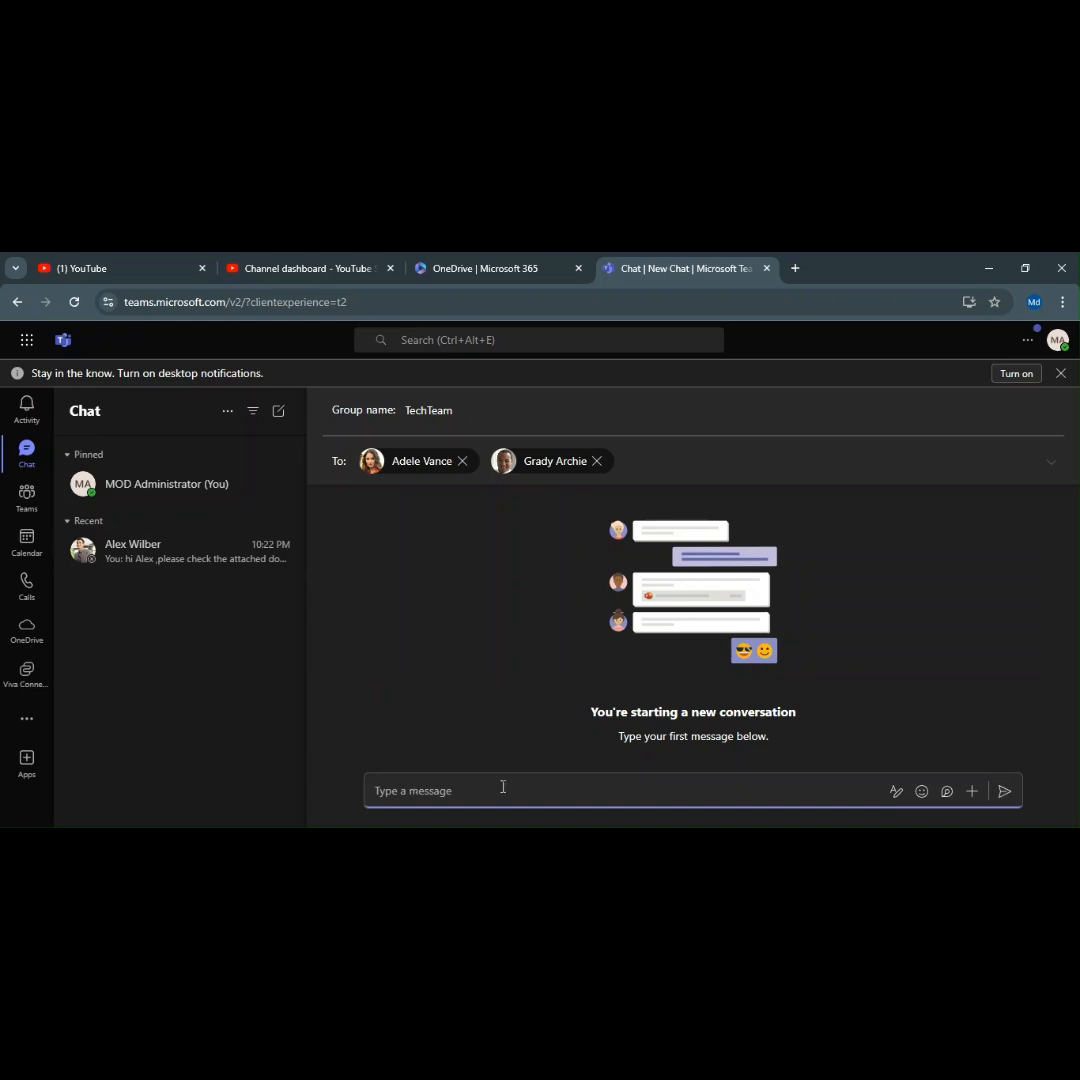
type("hi")
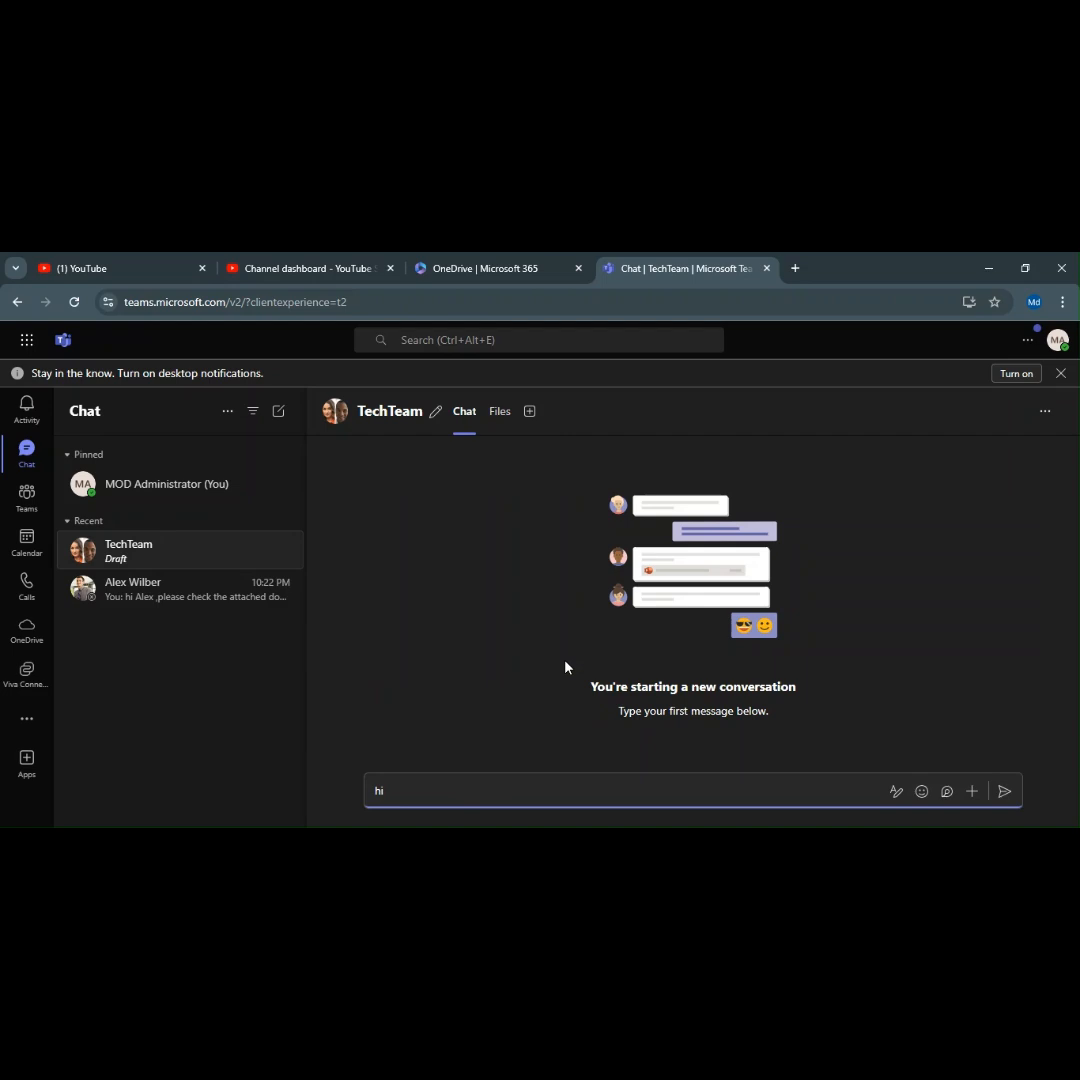
key("Return")
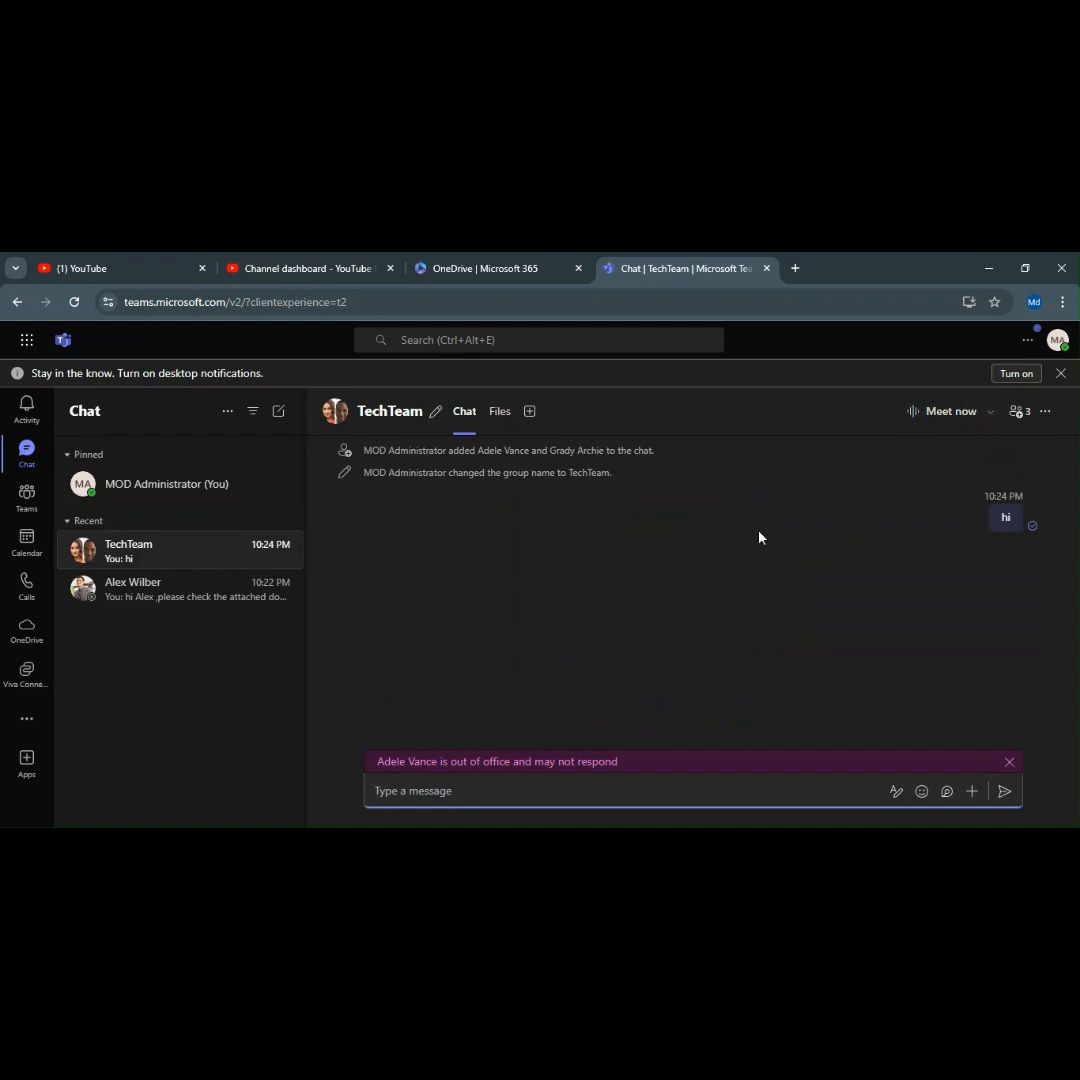
View the call options offered for an instant meeting with the TechTeam group.
left_click(995, 418)
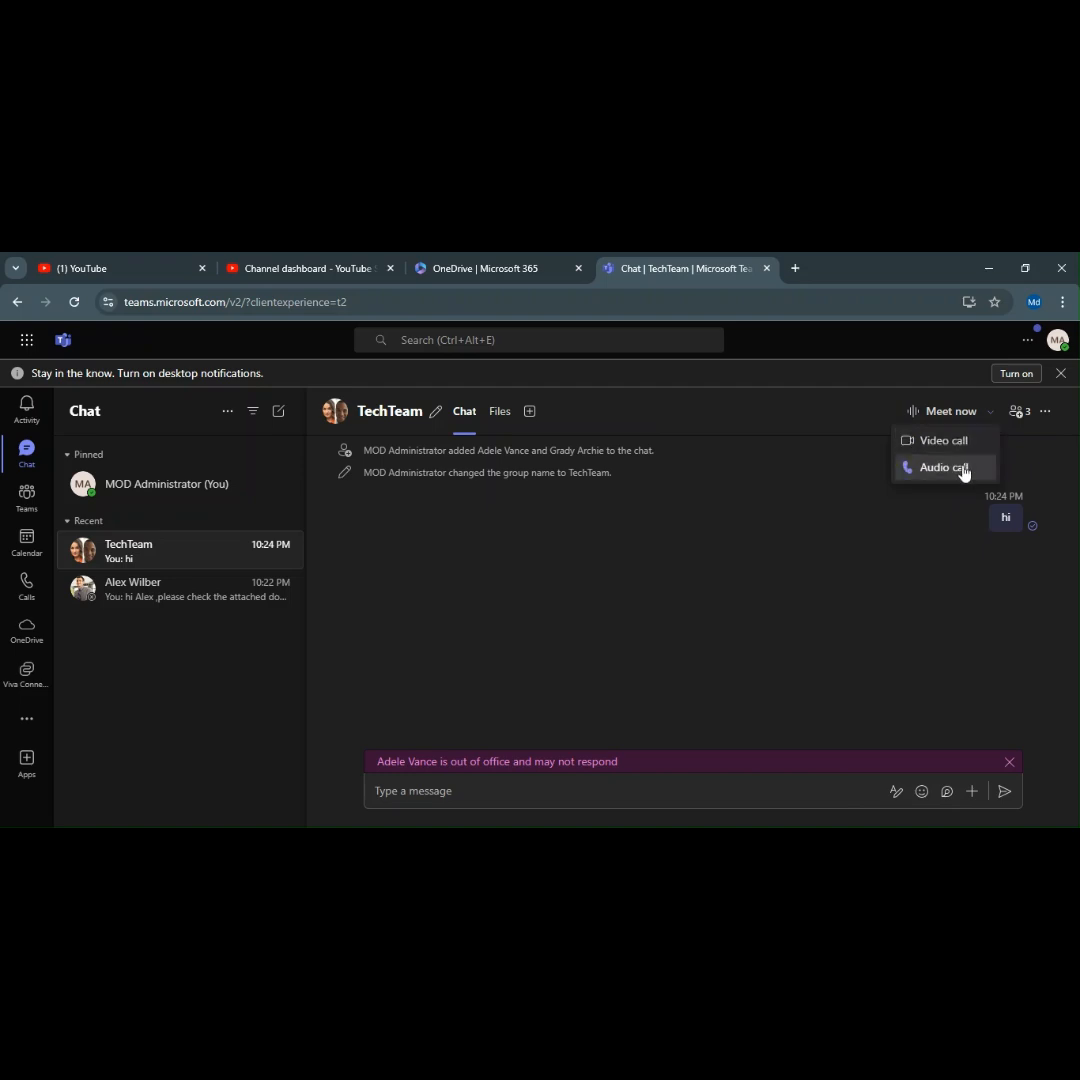
left_click(1035, 462)
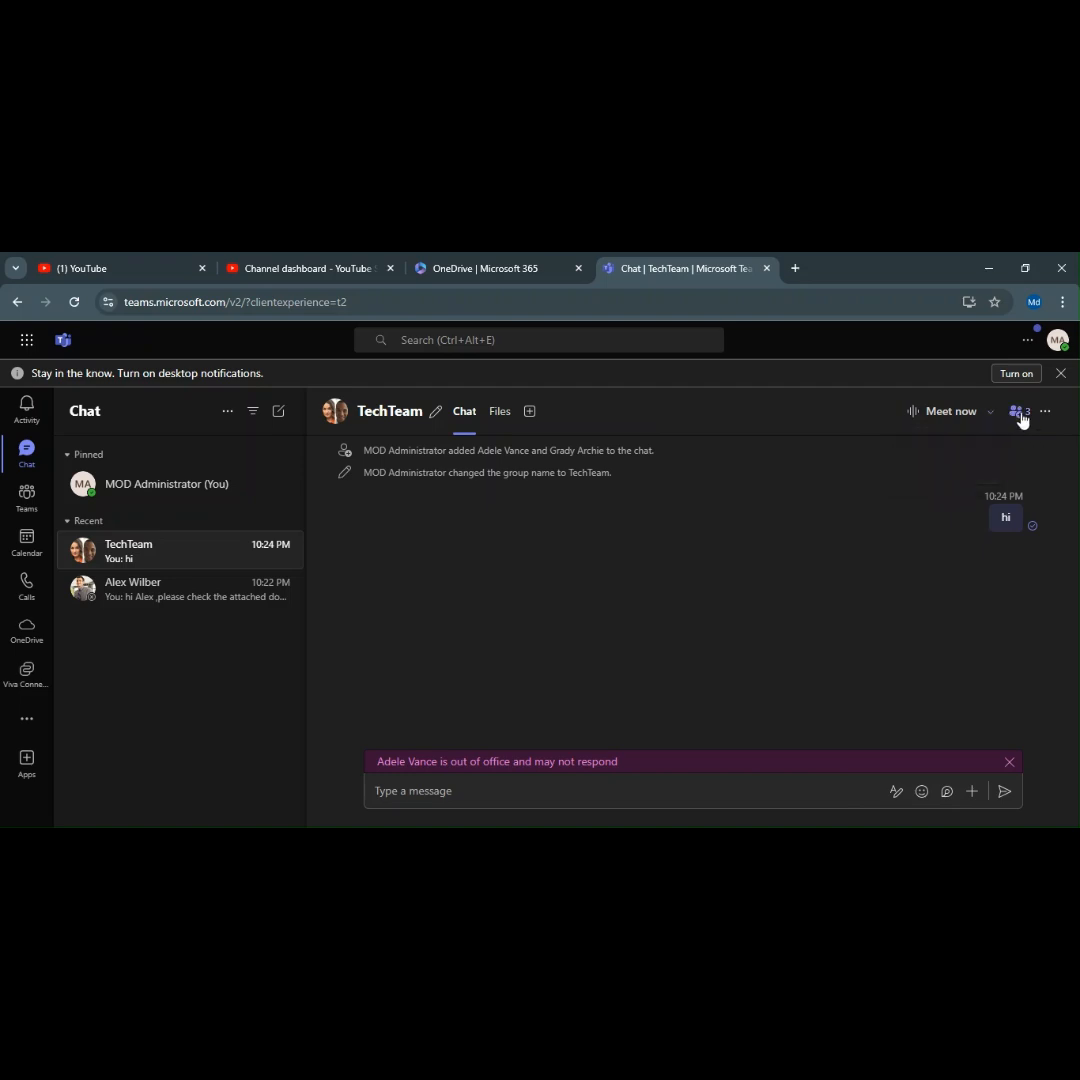
Start adding people to the TechTeam chat, search for "a" and choose the second suggested colleague.
left_click(1022, 420)
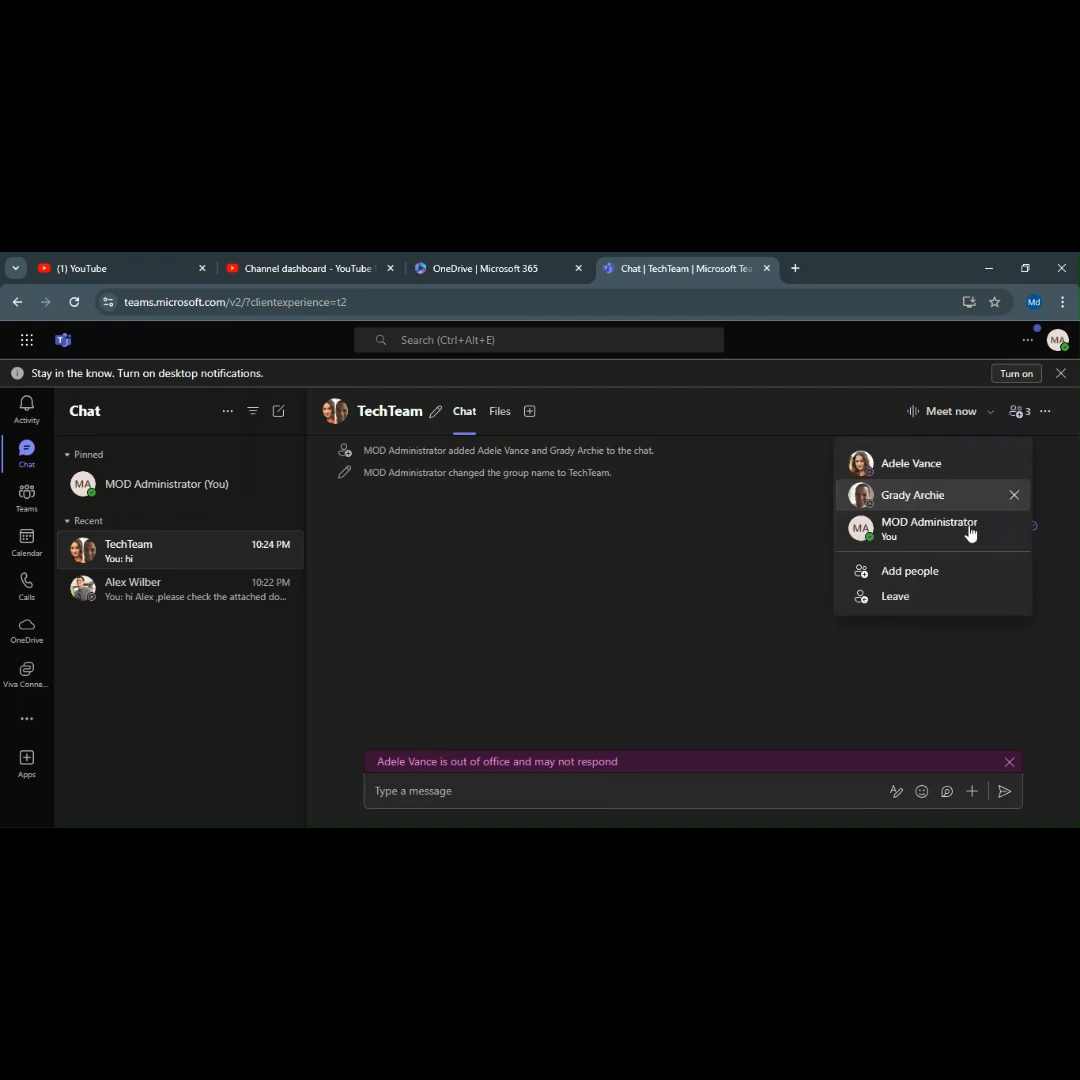
left_click(944, 581)
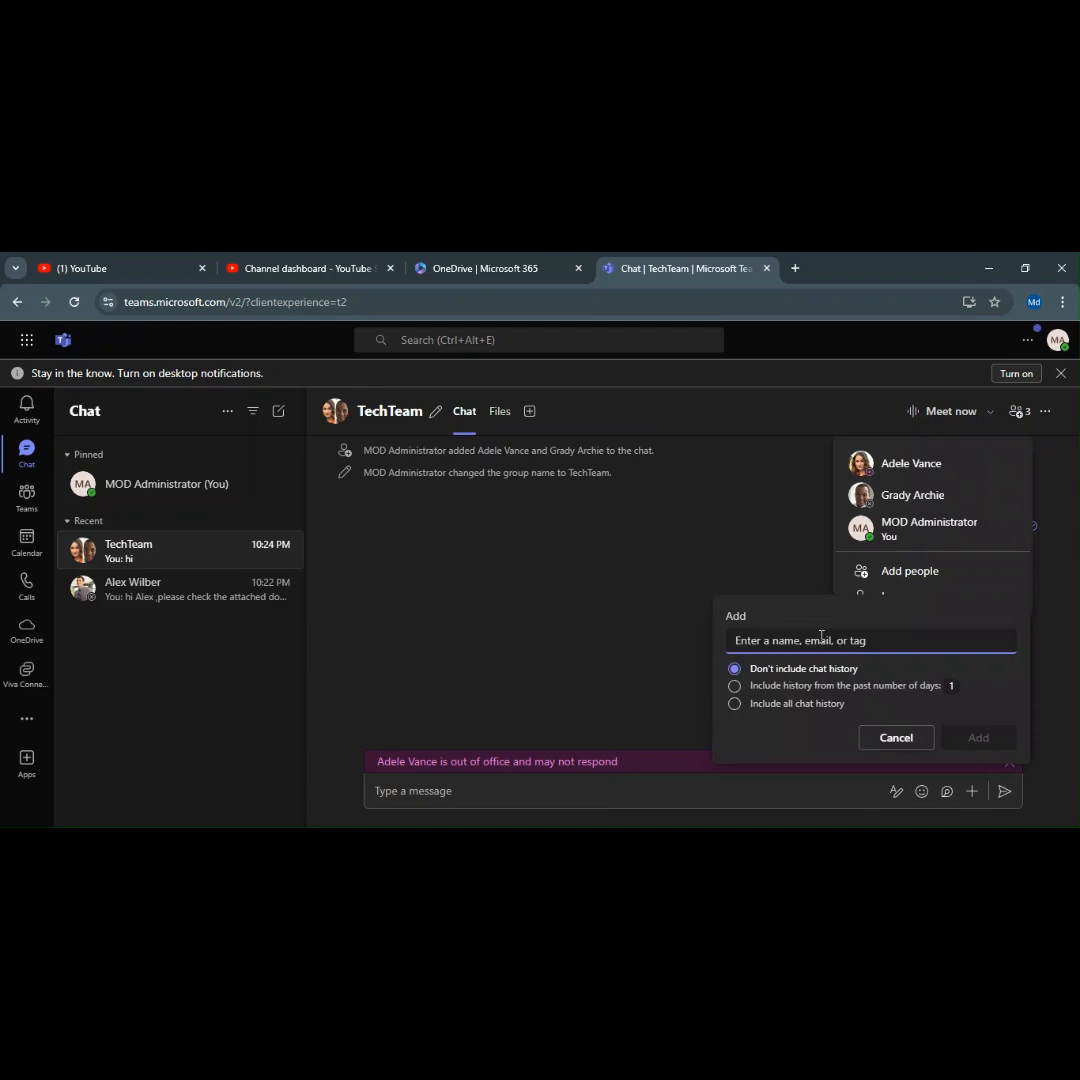
type("a")
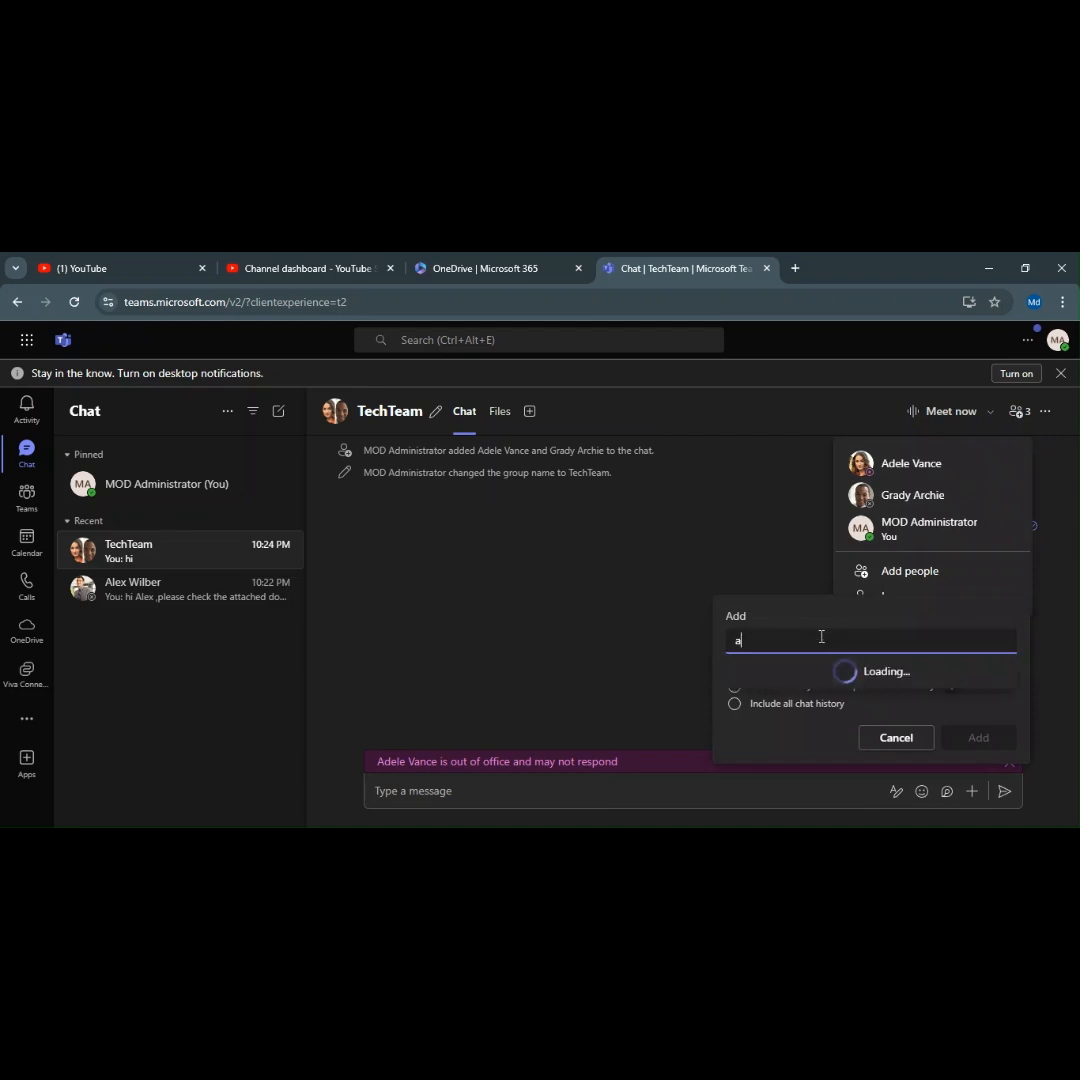
type("l")
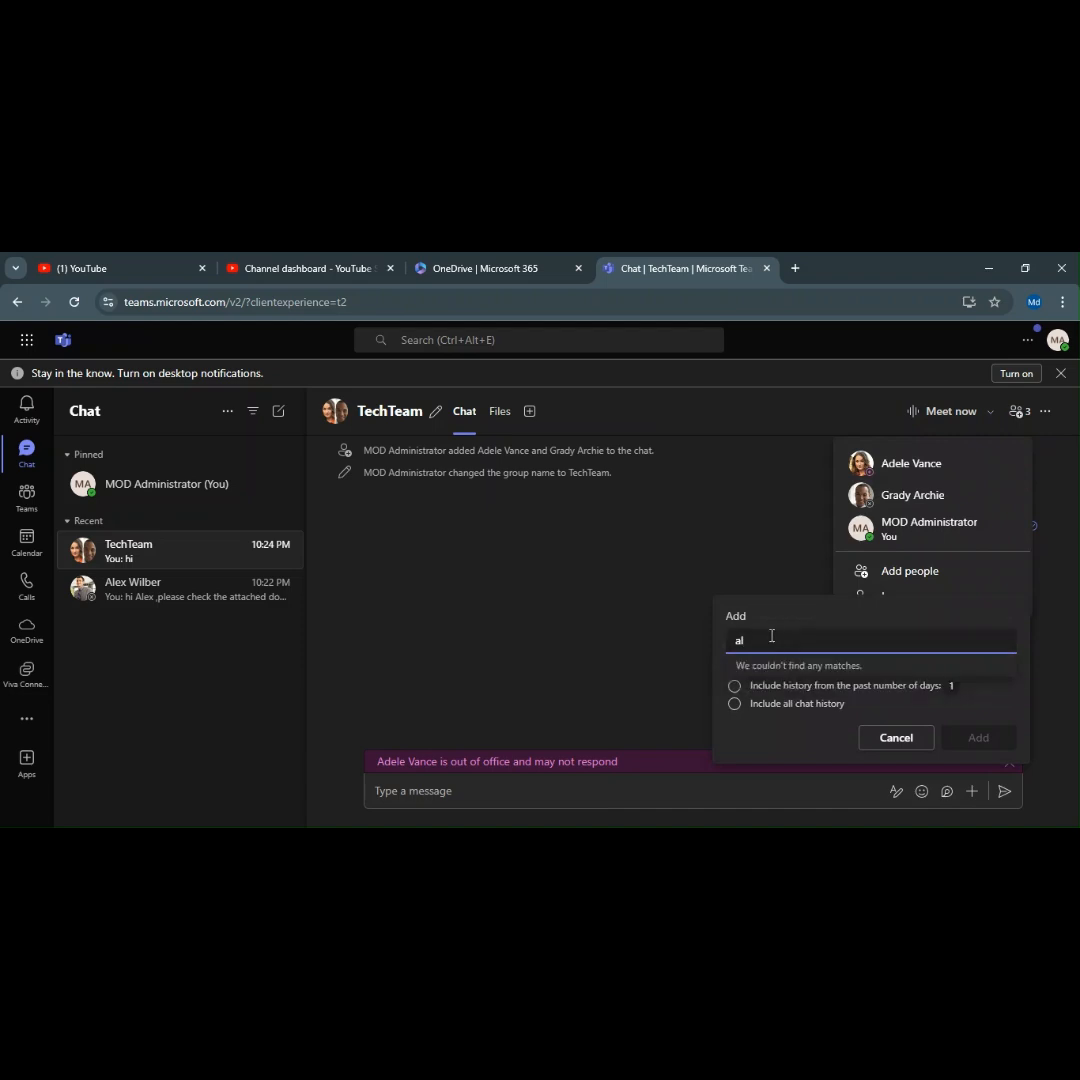
key("BackSpace")
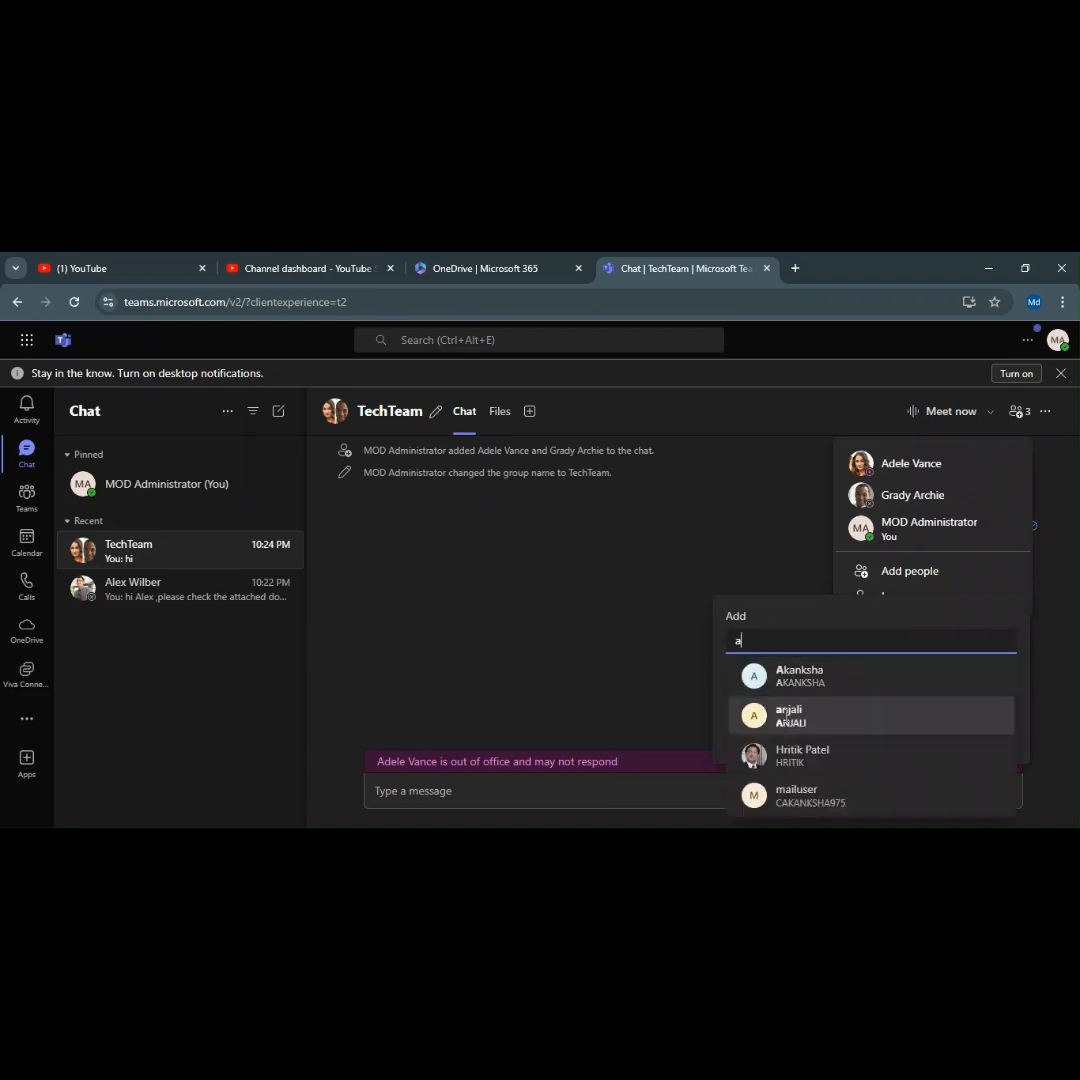
left_click(788, 716)
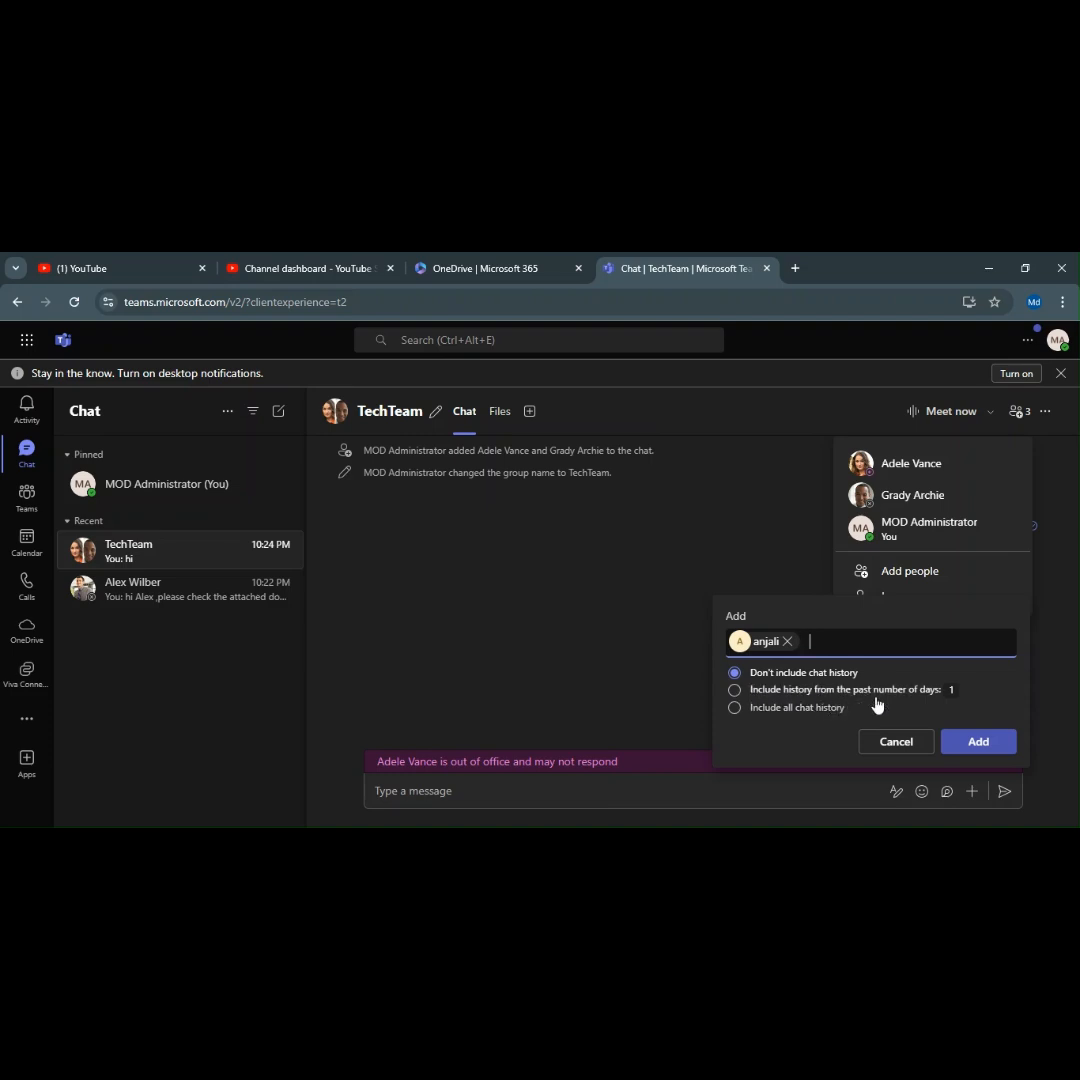
Include chat history from the past 2 days for the new member.
left_click(957, 689)
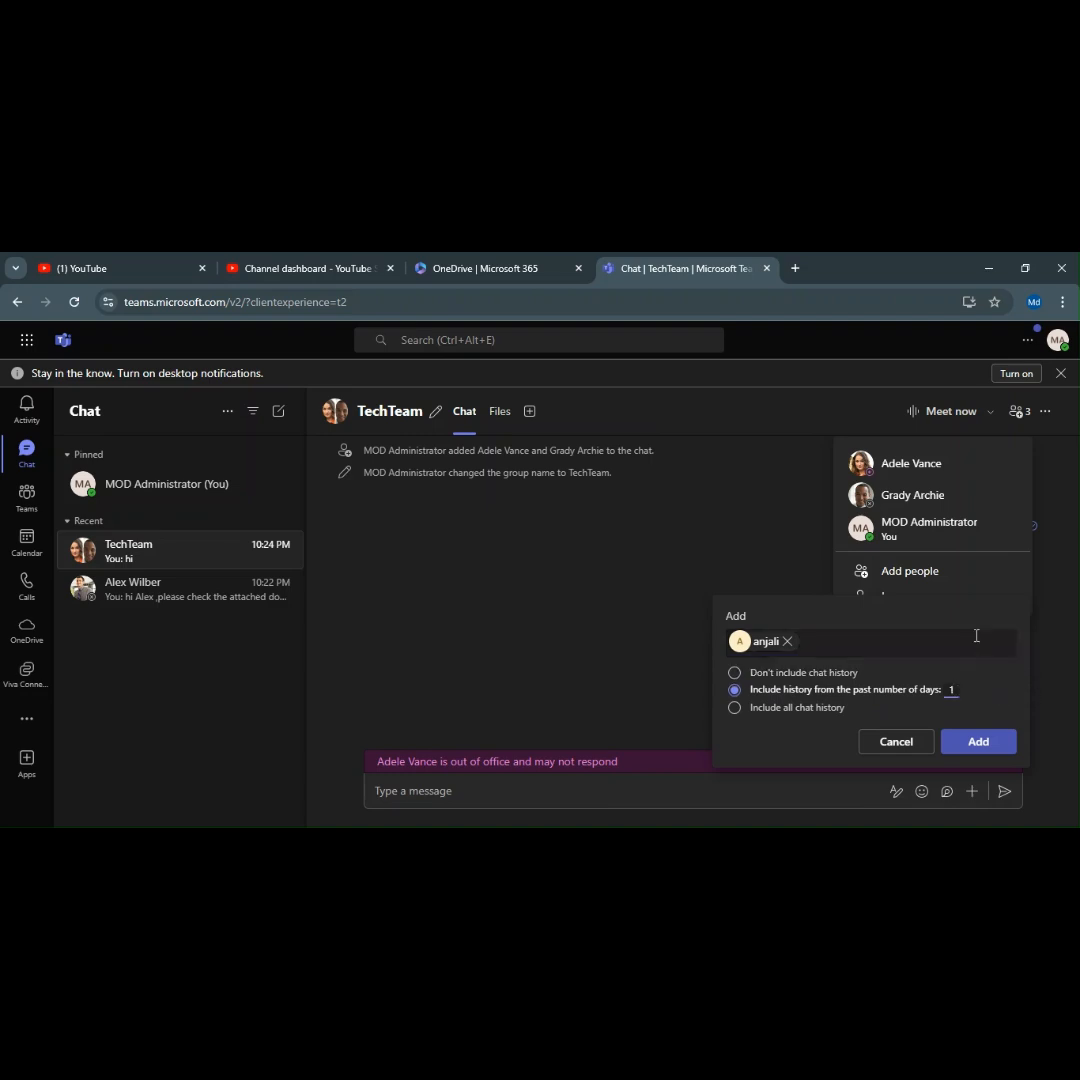
key("BackSpace")
type("2")
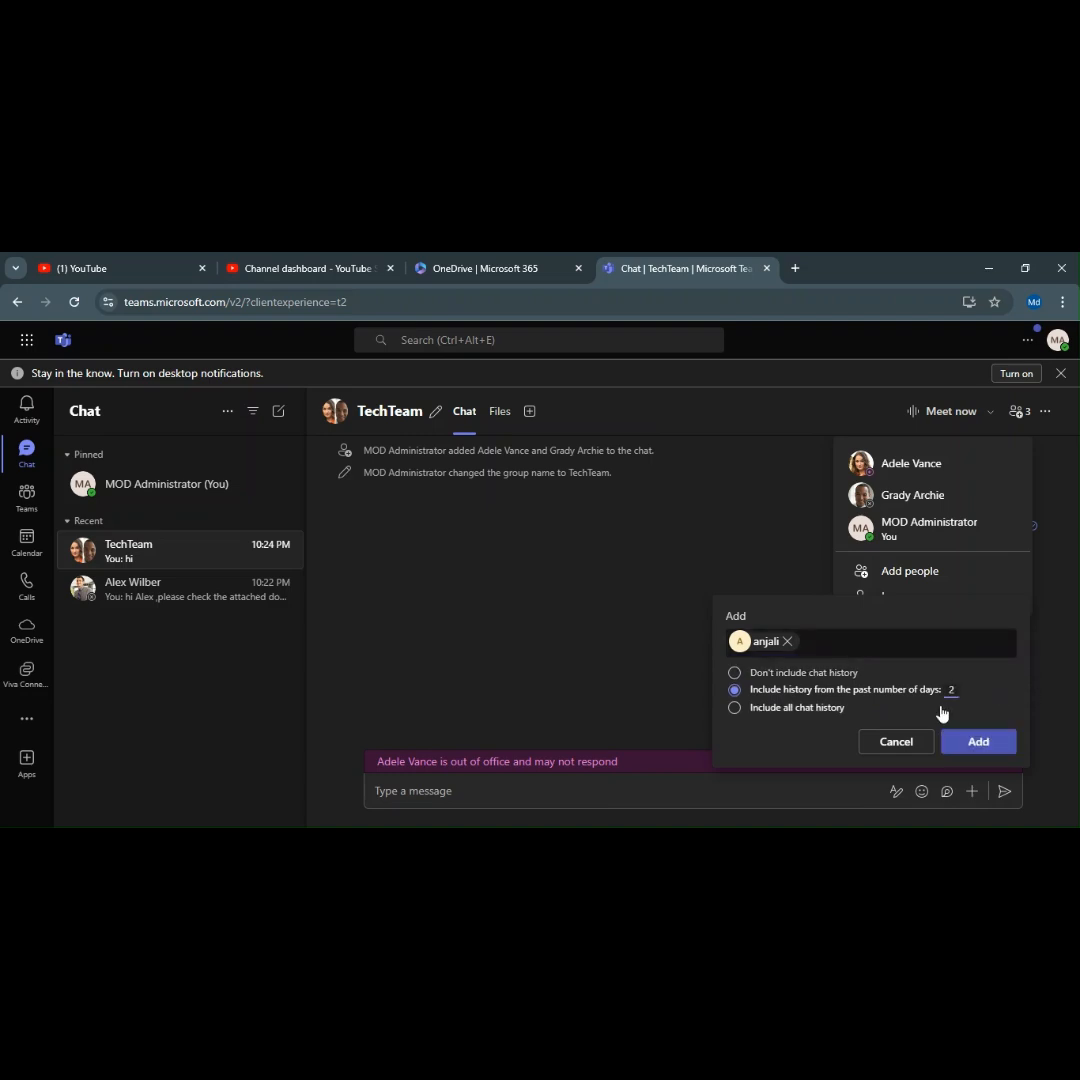
Include all chat history for the chosen colleague and add them to the TechTeam group.
left_click(797, 708)
key("Escape")
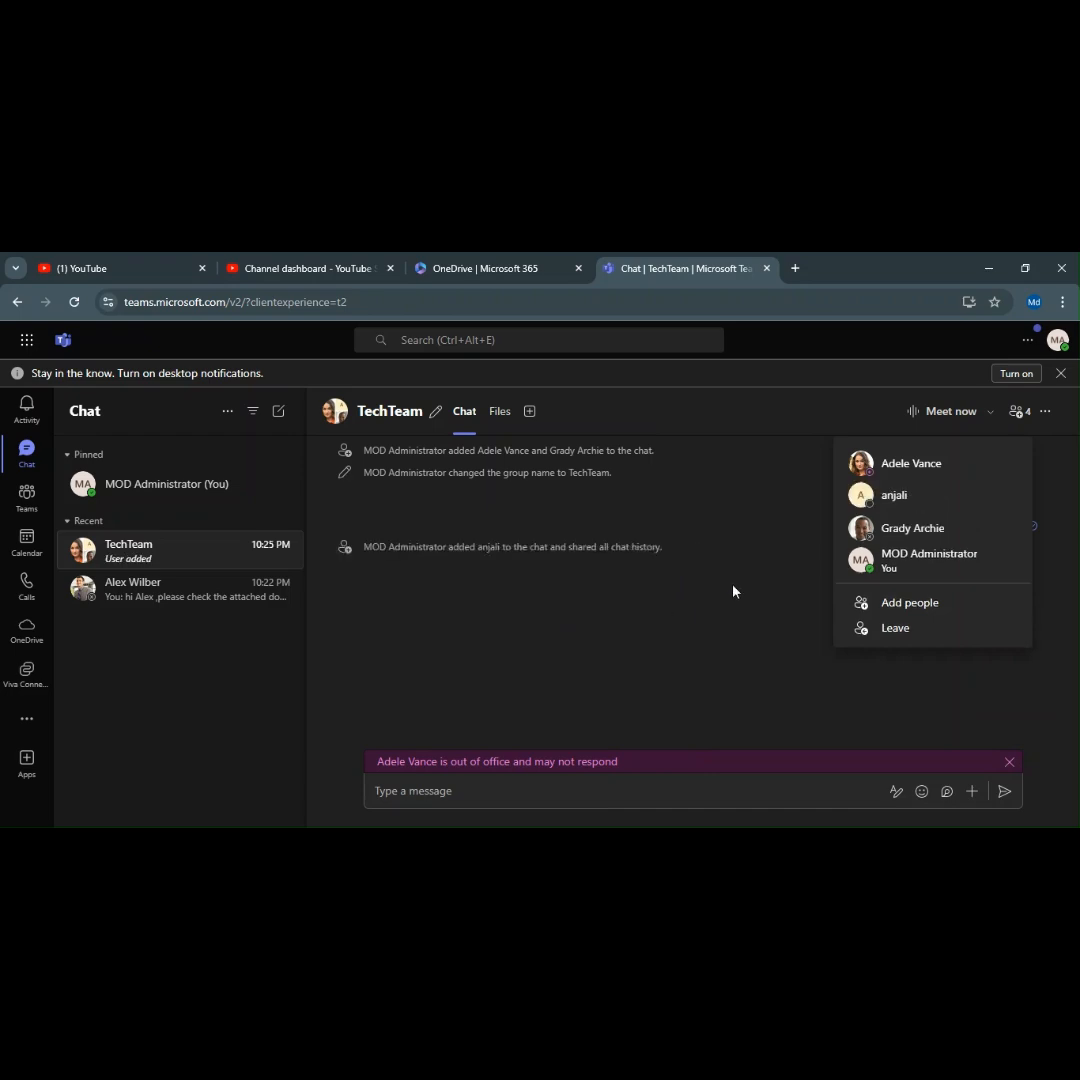
left_click(725, 591)
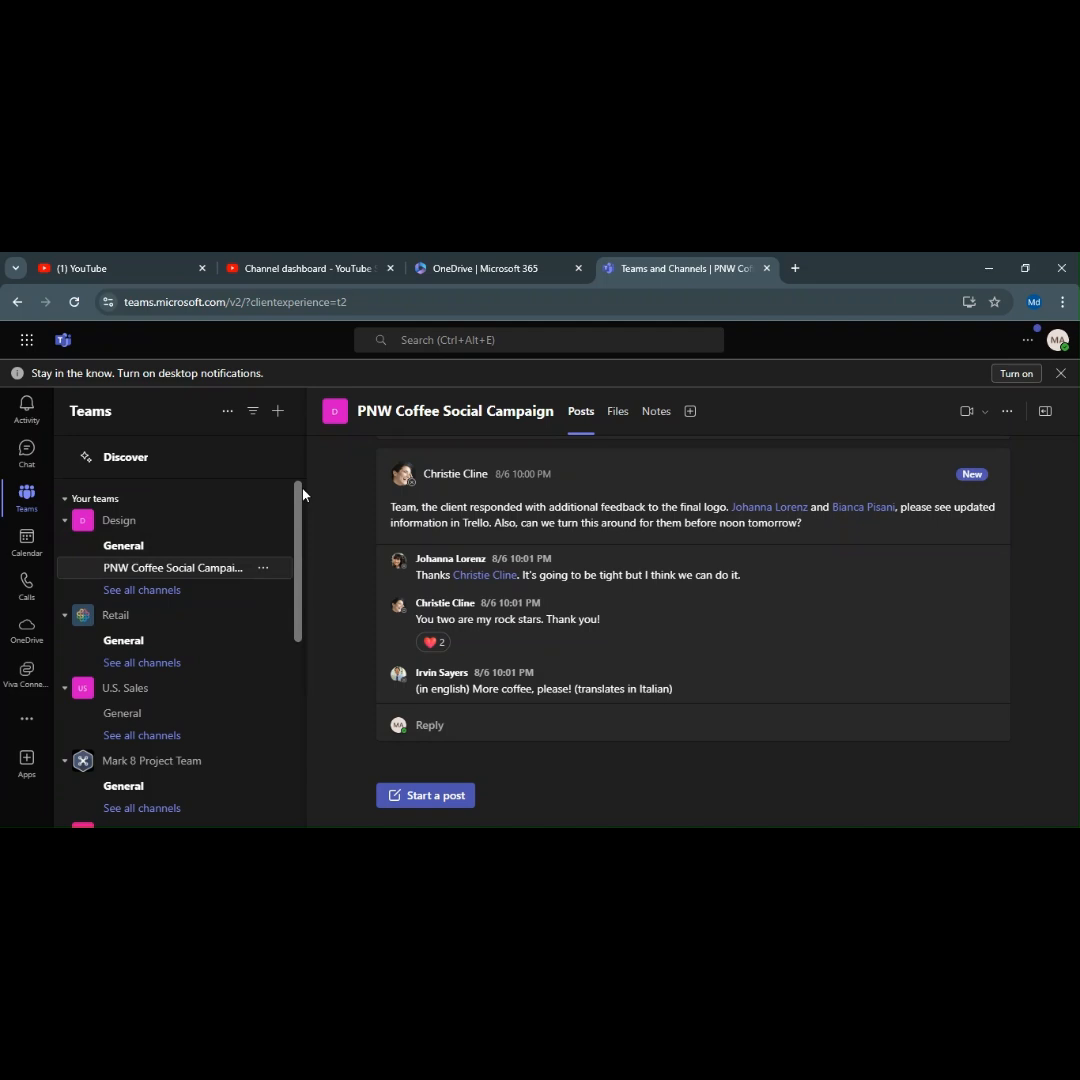
Examine the options for creating or joining teams and channels, and read through the PNW Coffee Social Campaign channel's posts.
left_click(281, 413)
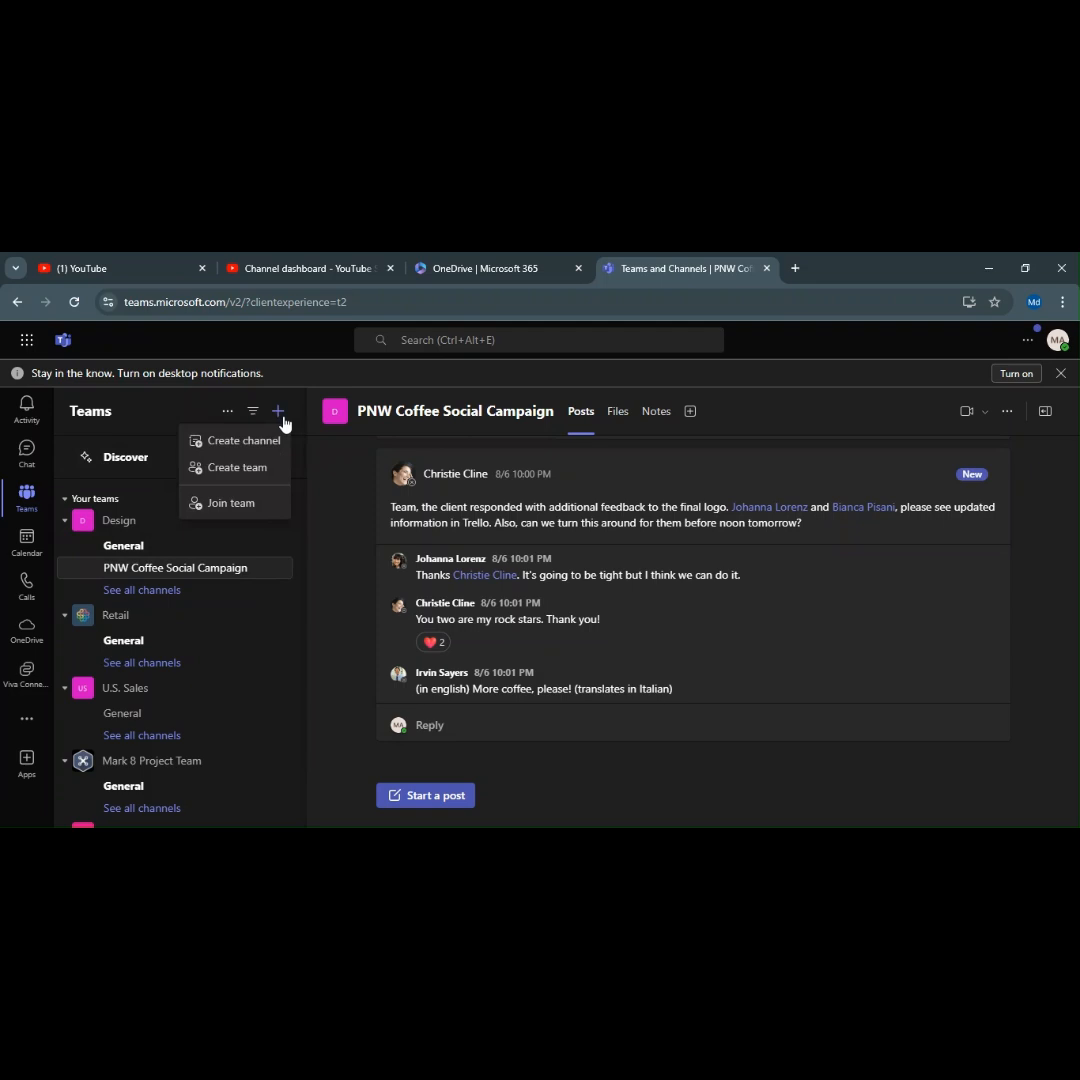
left_click(309, 416)
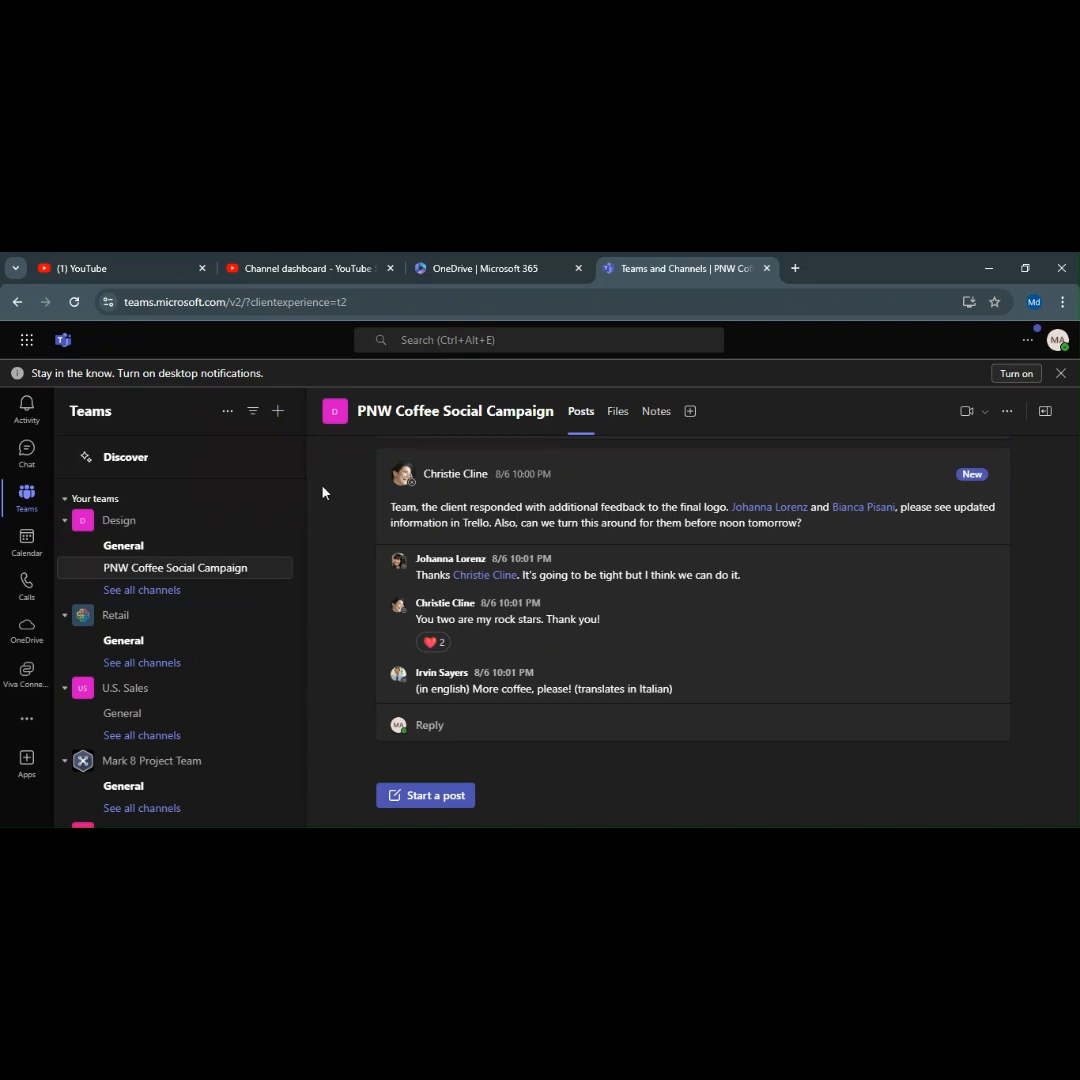
scroll(652, 612, "up", 2)
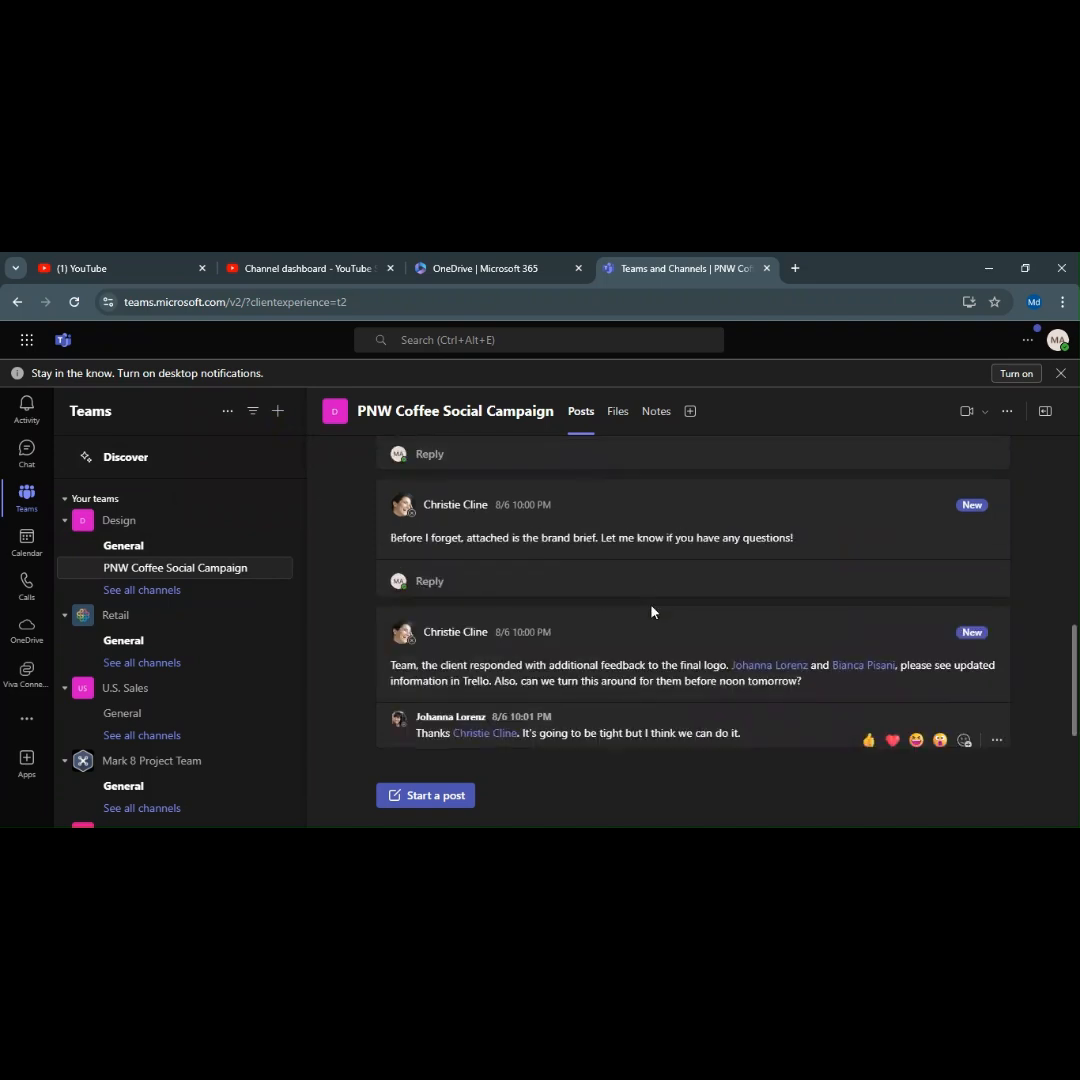
scroll(652, 610, "up", 2)
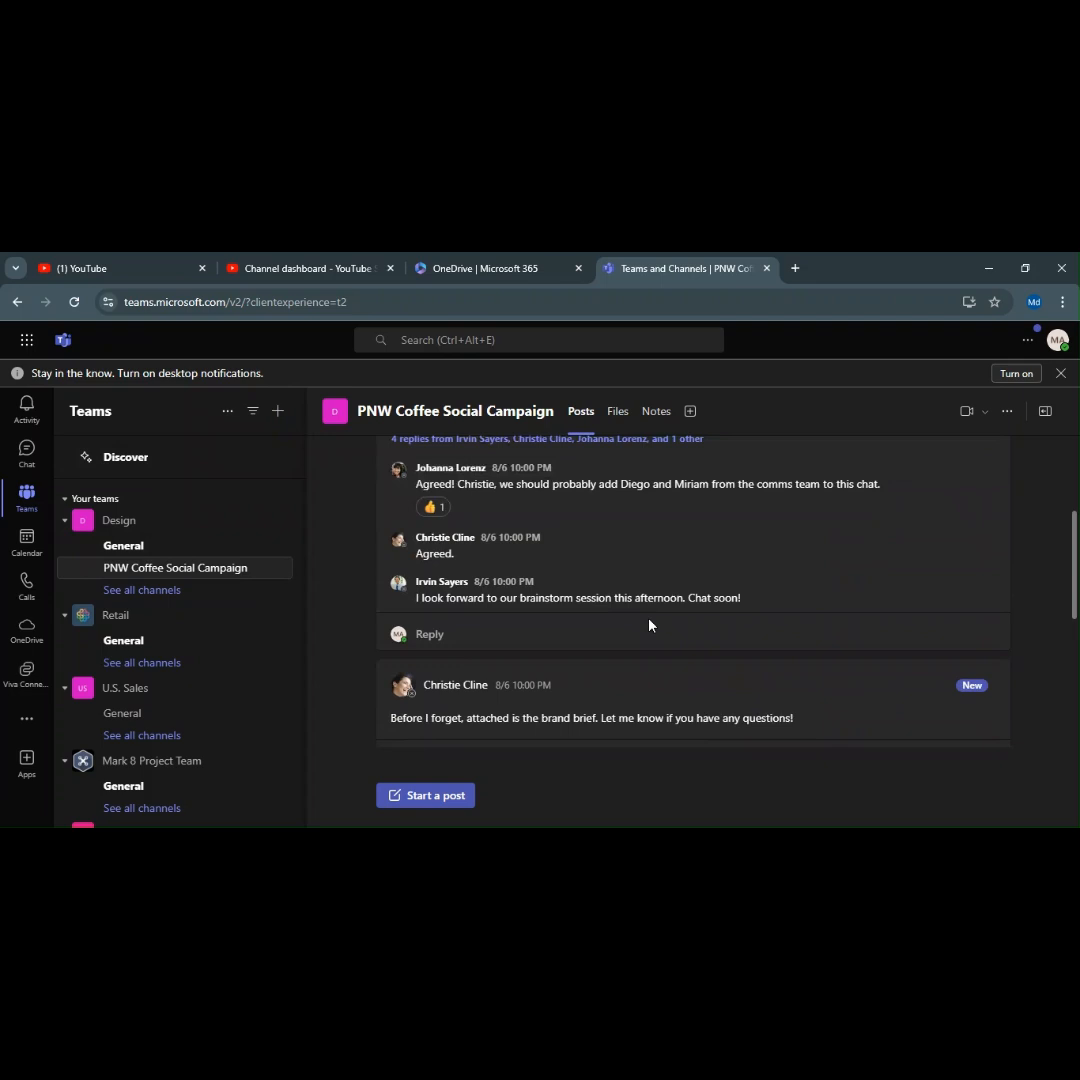
scroll(649, 625, "up", 2)
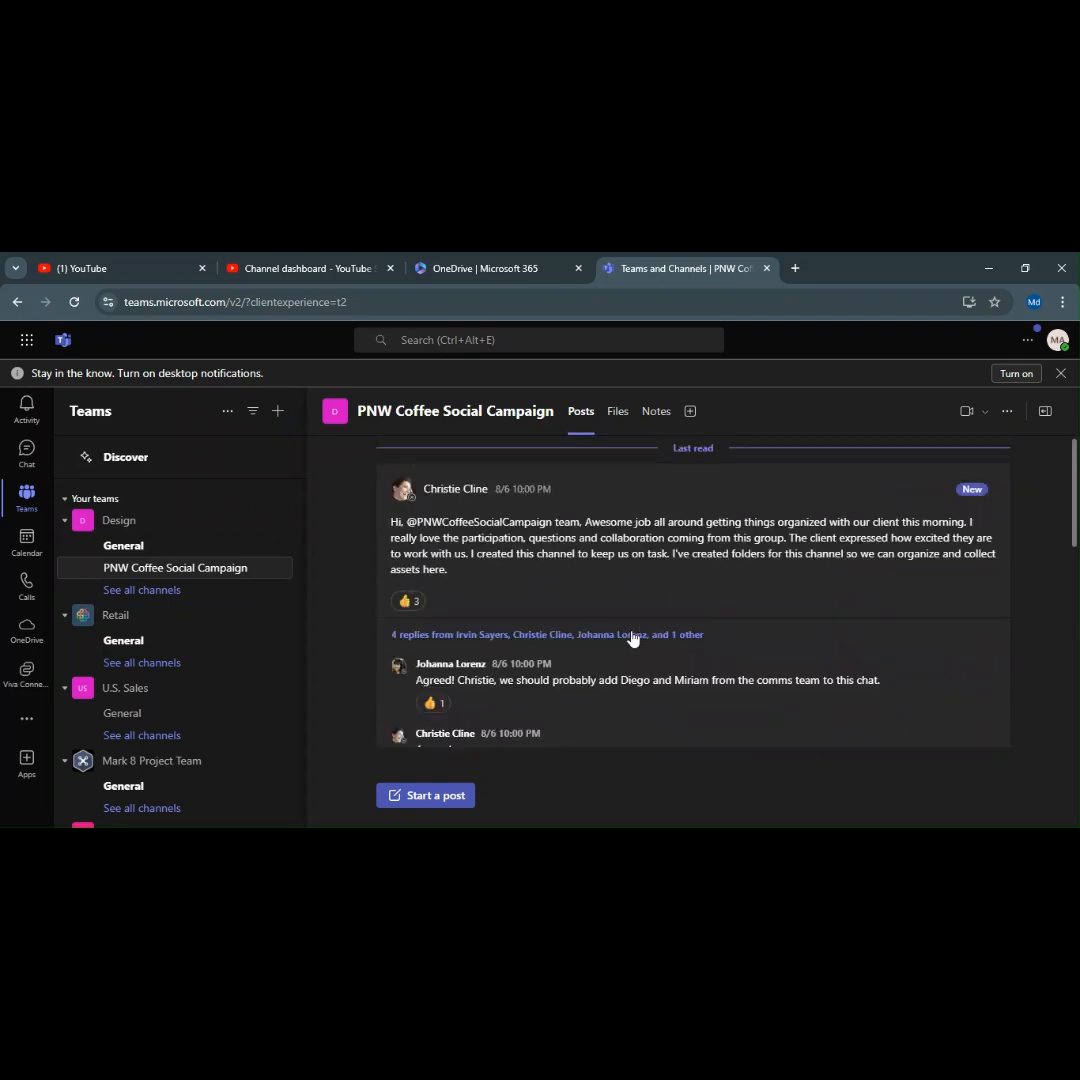
scroll(632, 638, "down", 2)
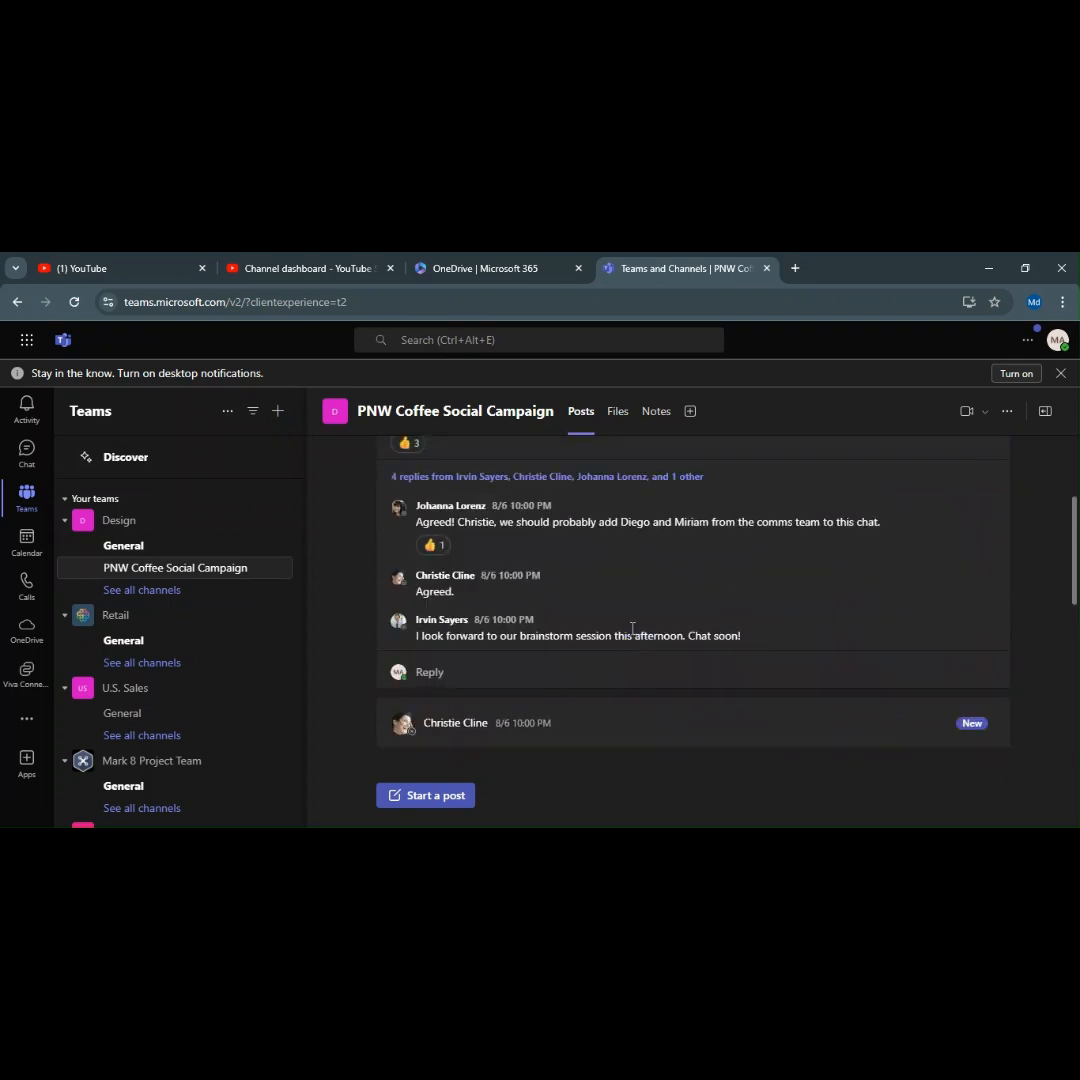
scroll(630, 636, "down", 3)
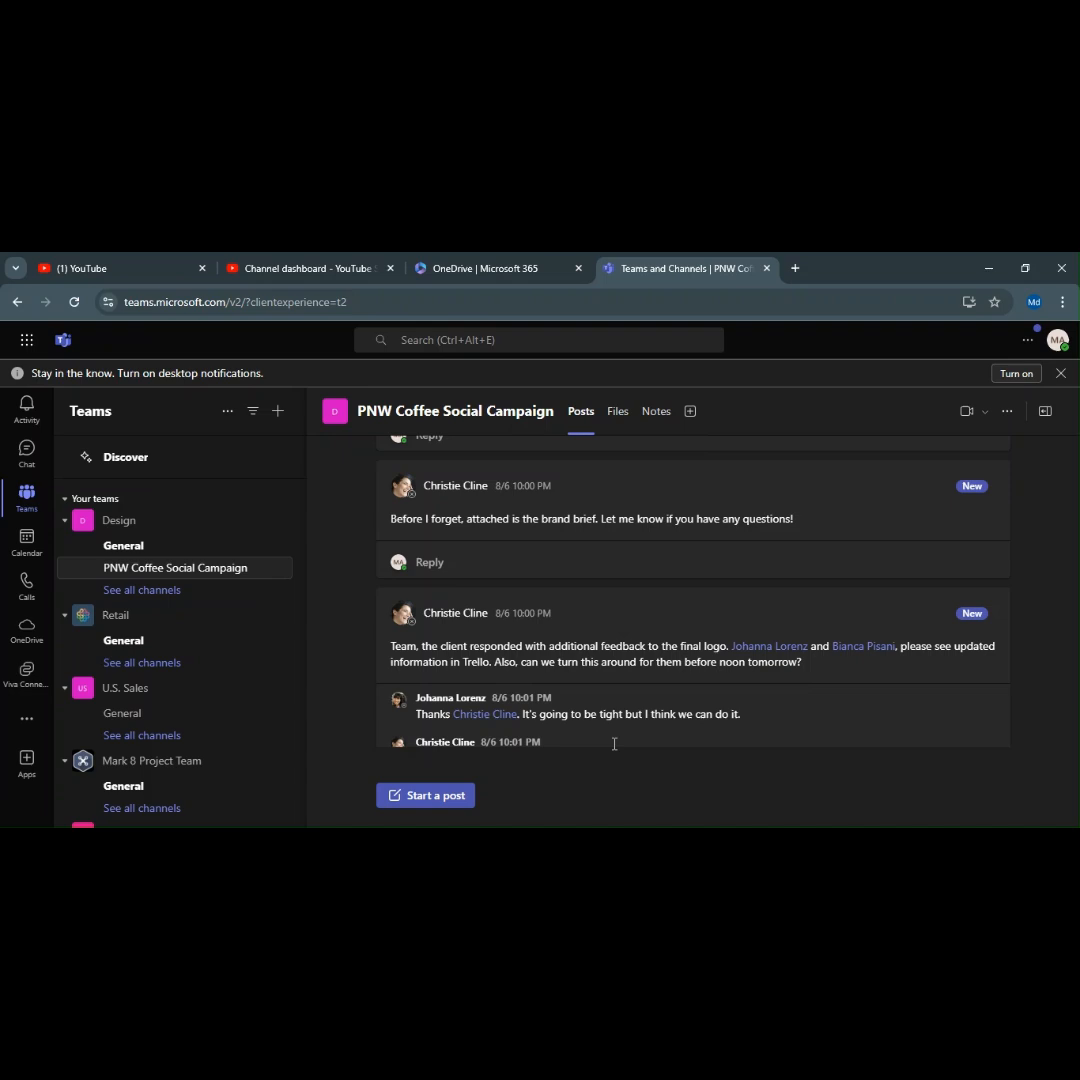
View the blank new-post form in the PNW Coffee Social Campaign channel and close it without posting.
key("alt+shift+c")
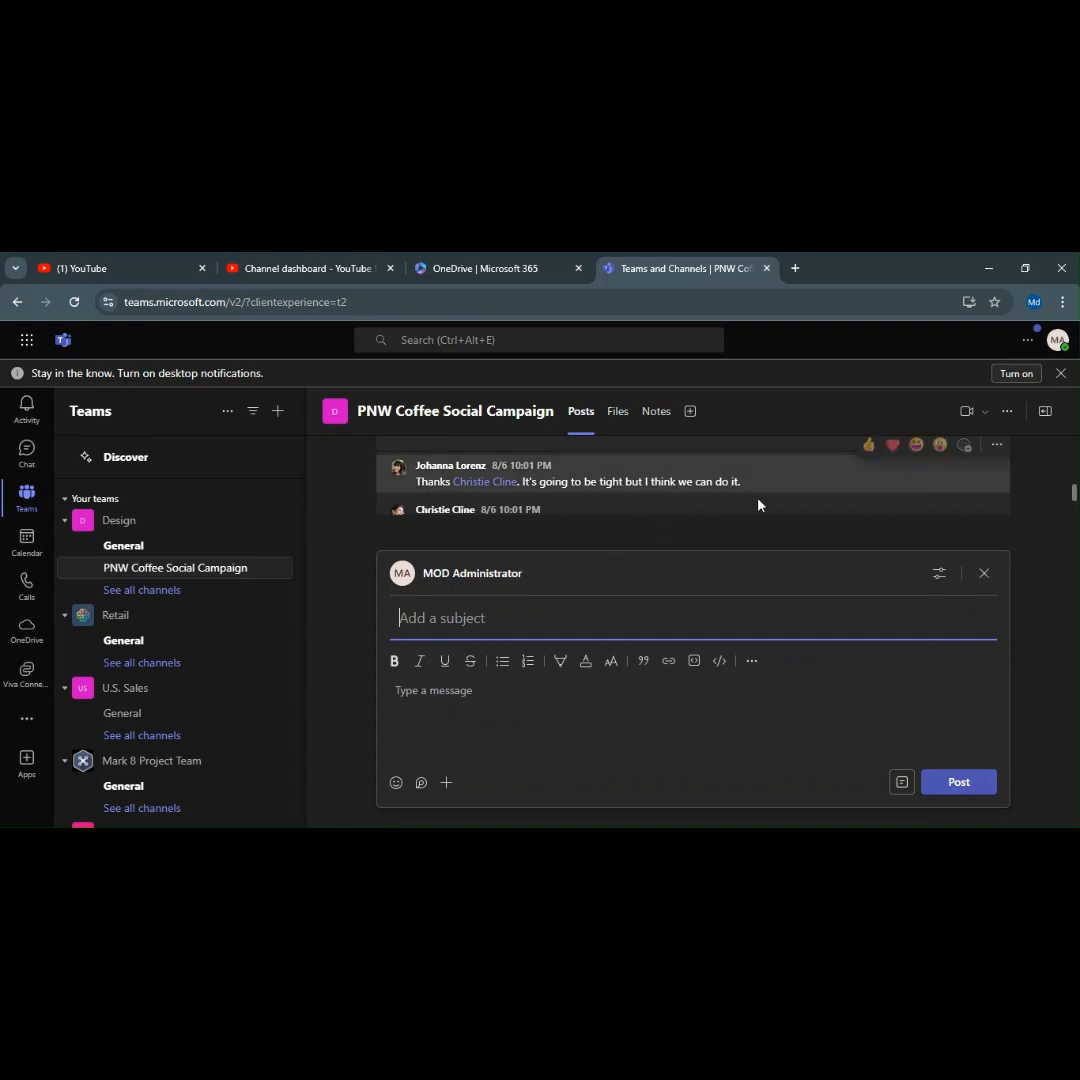
key("Escape")
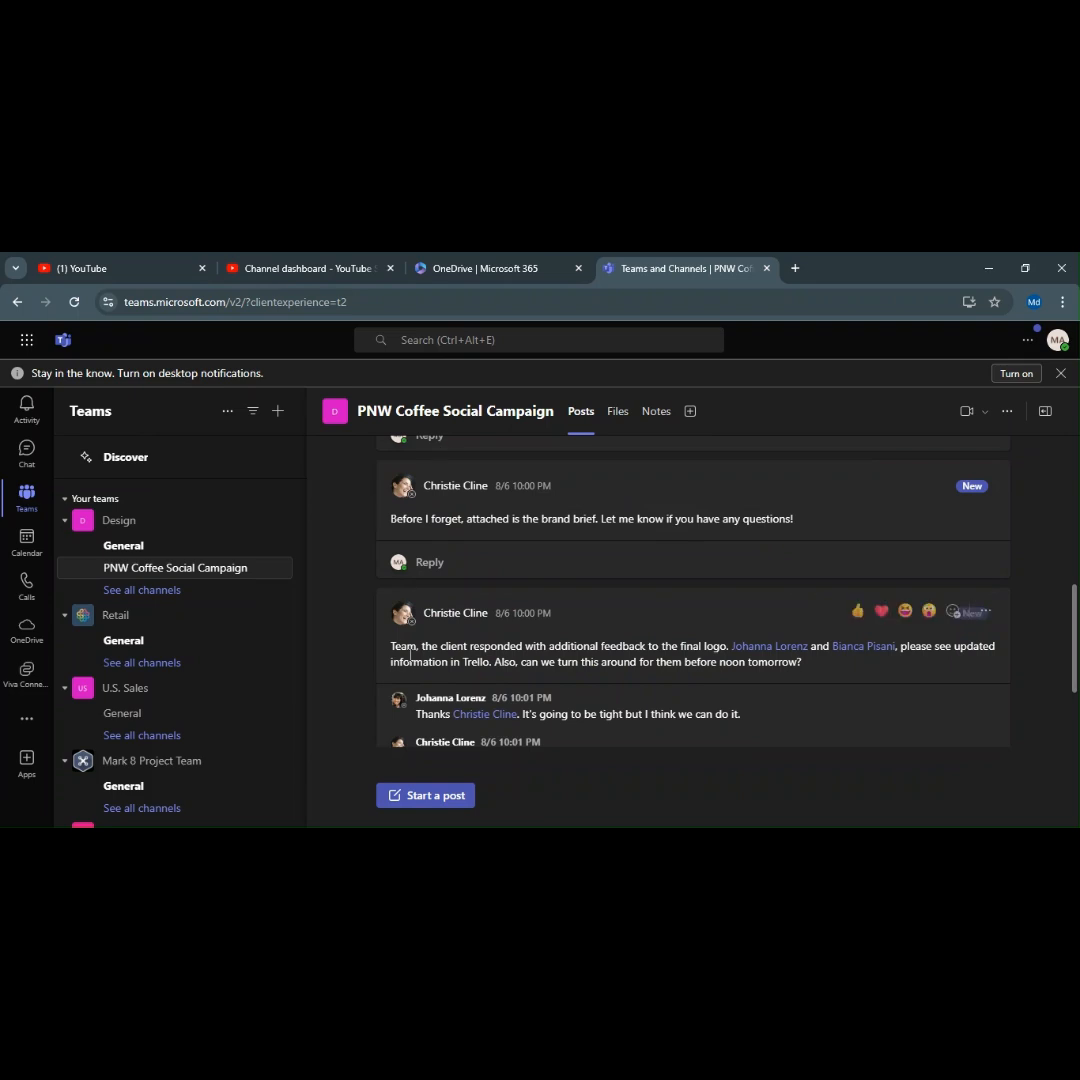
scroll(450, 600, "down", 2)
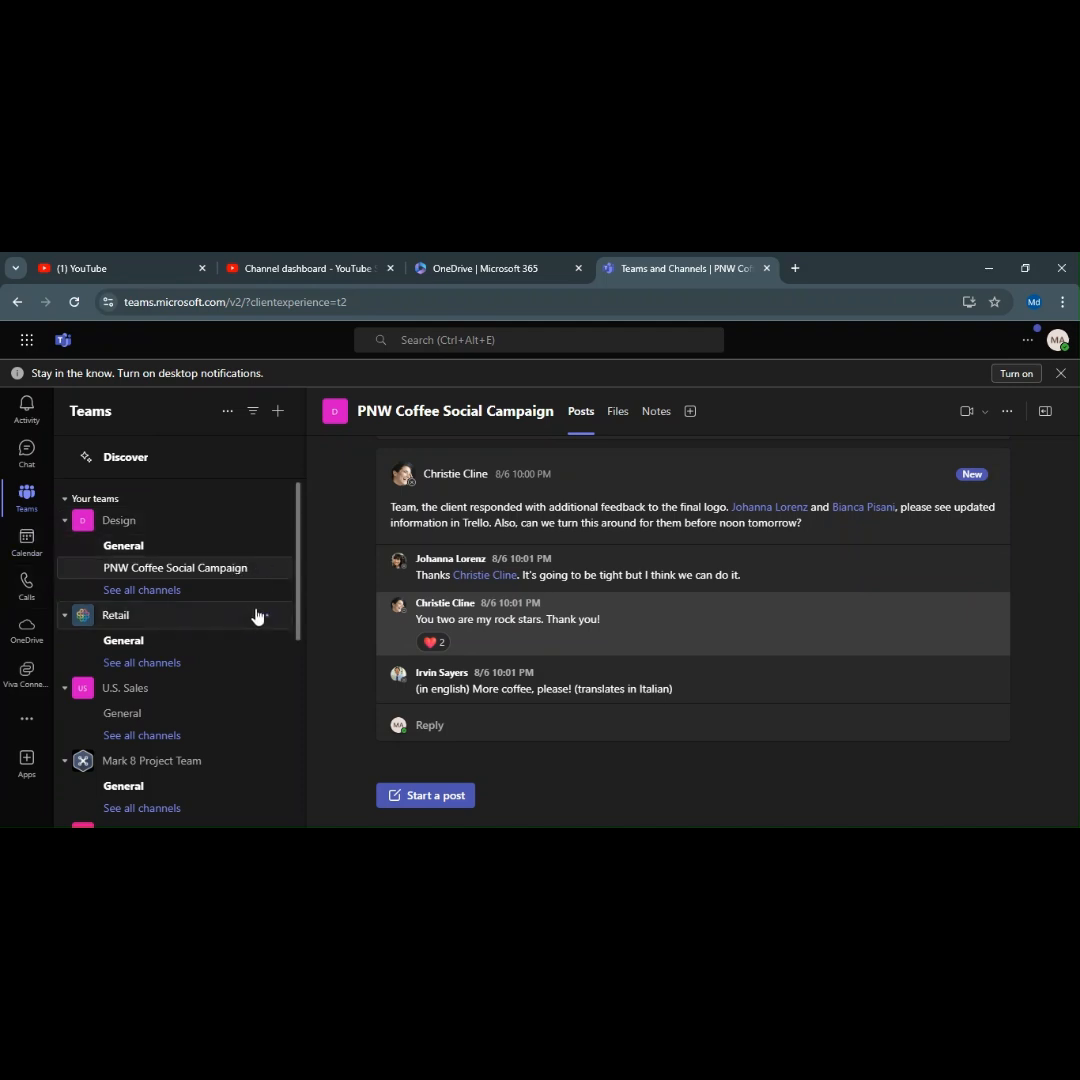
scroll(257, 616, "down", 2)
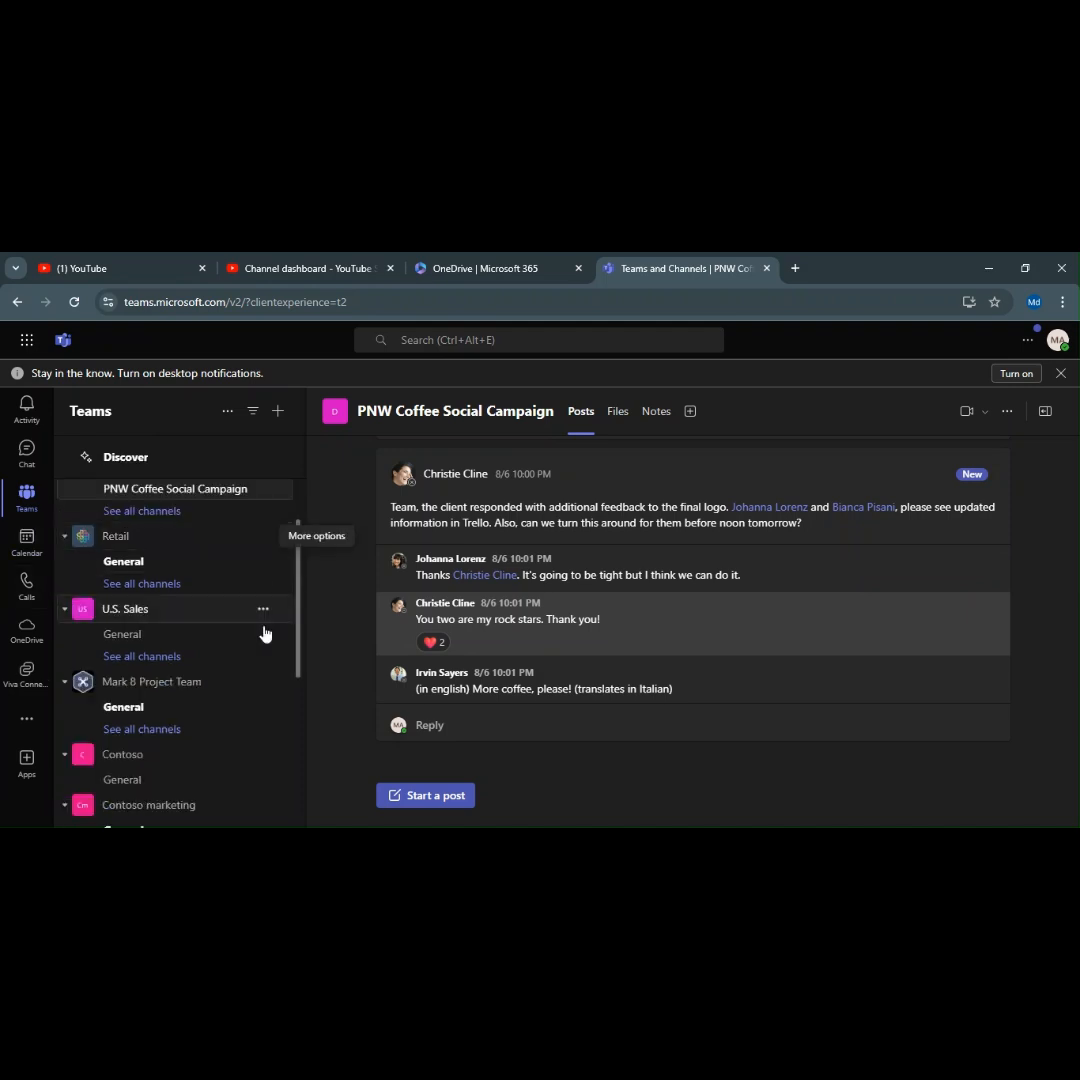
scroll(265, 633, "up", 2)
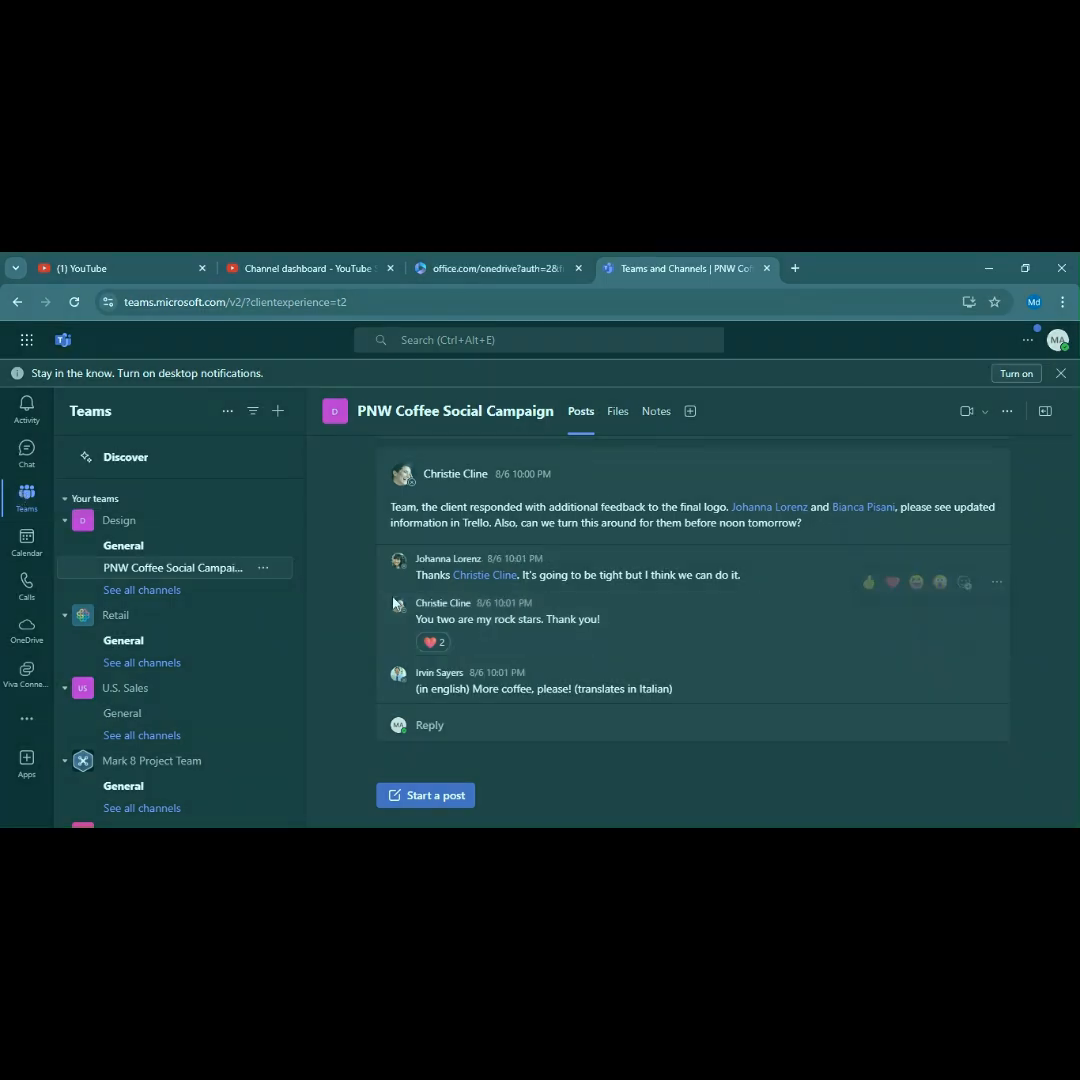
mouse_move(395, 604)
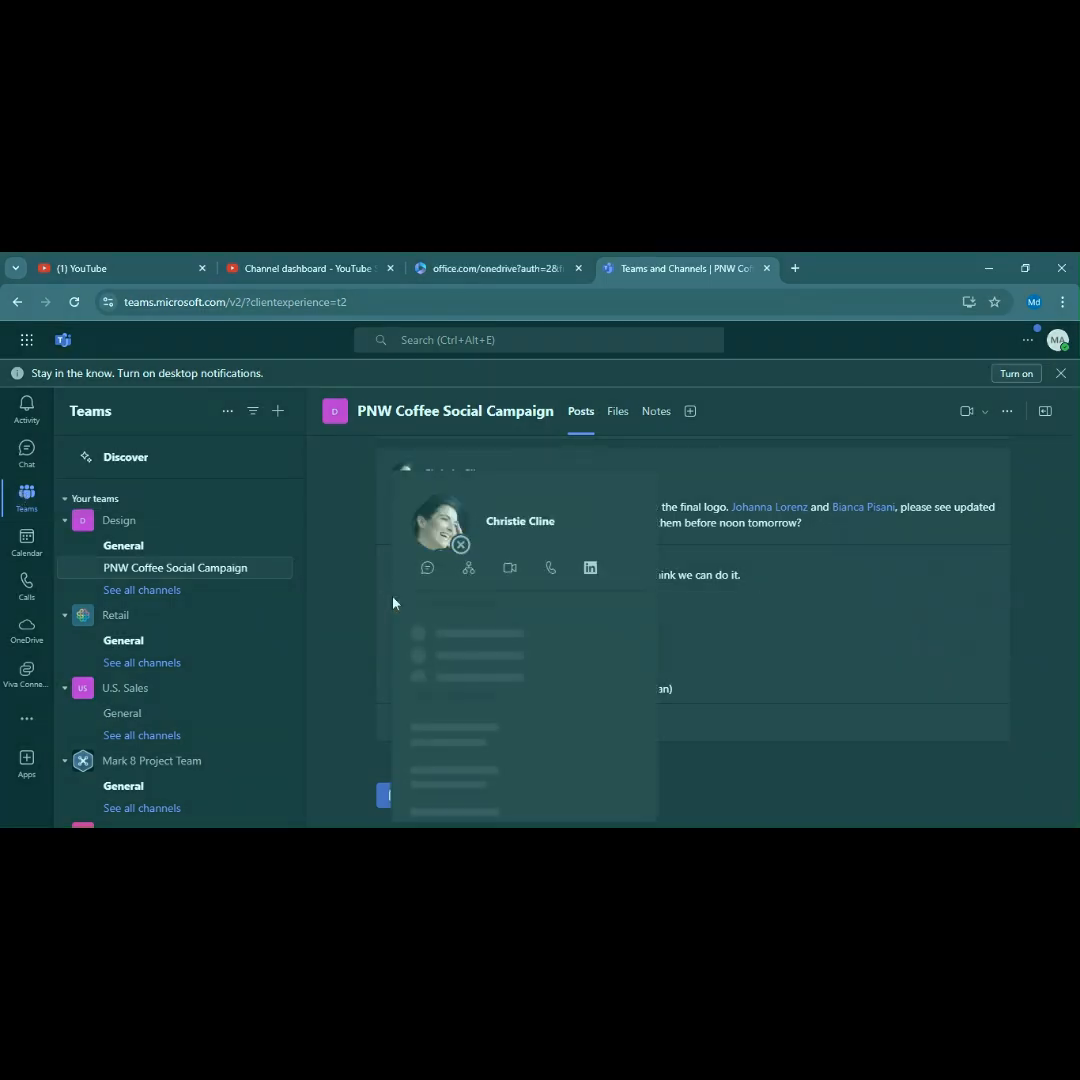